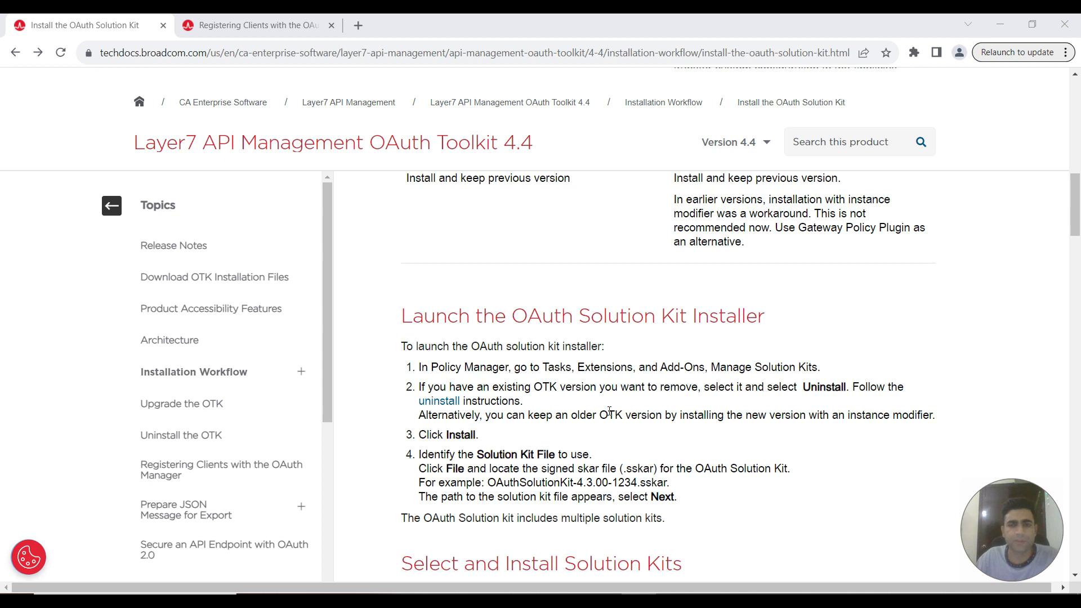
Open the Create Database Connections page linked from the pre-installation tasks in a separate tab and switch to it
scroll(610, 430, up, 2)
scroll(612, 442, down, 3)
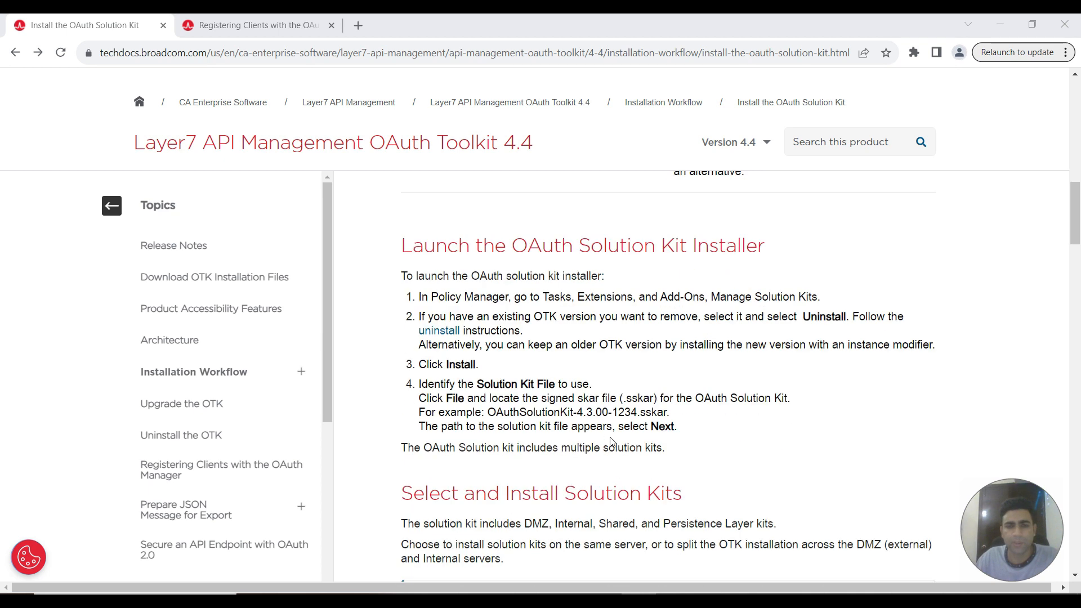
scroll(612, 442, up, 10)
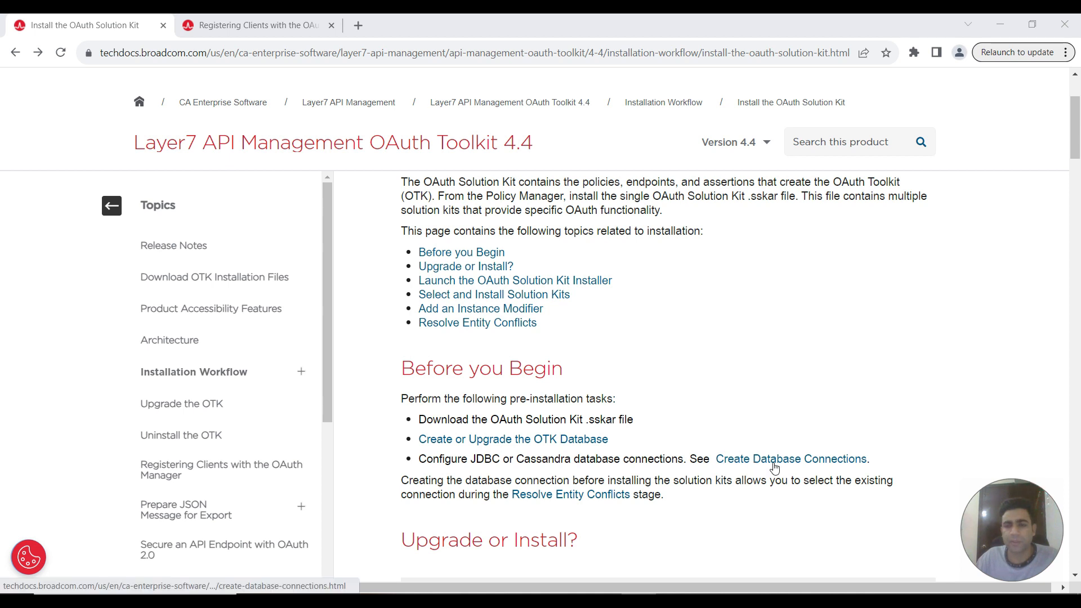
middle_click(755, 460)
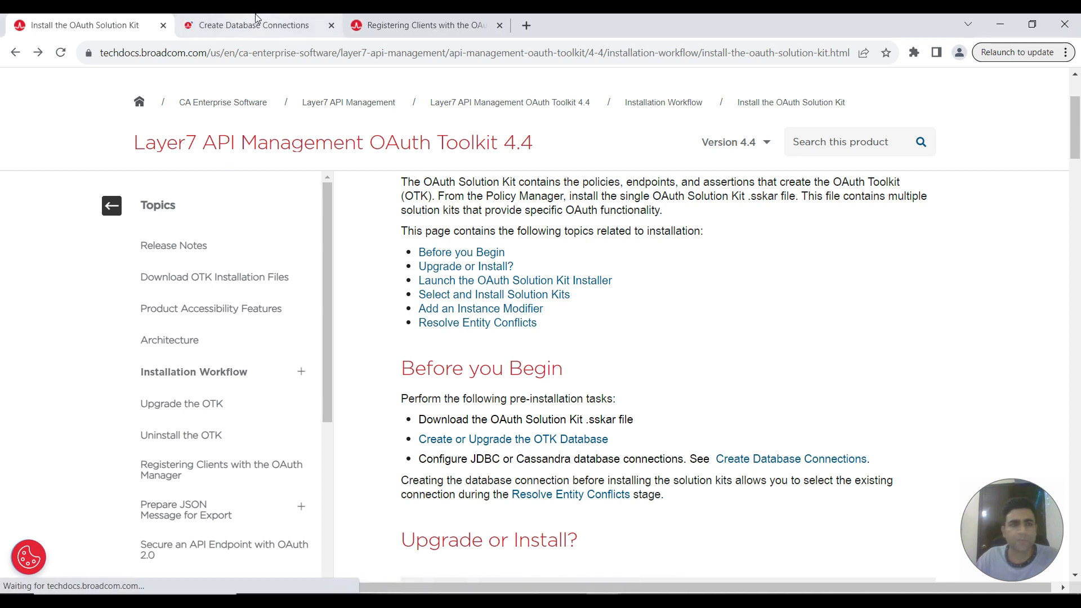
click(256, 25)
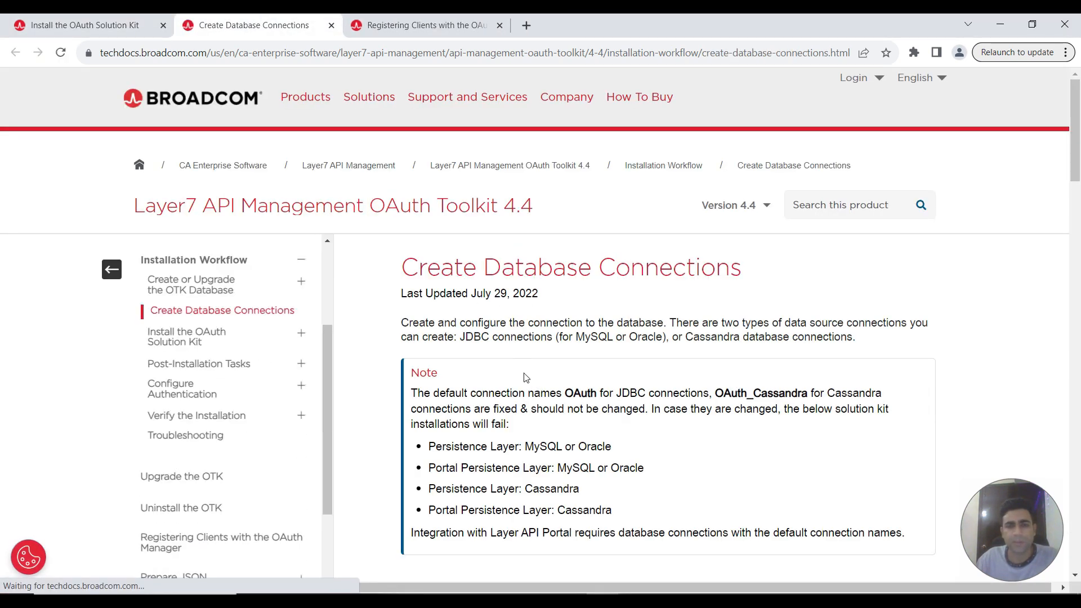
Review the MySQL Database Connection Properties table, examining the default driver class, the JDBC URL host and its note
scroll(527, 378, down, 7)
scroll(449, 304, down, 1)
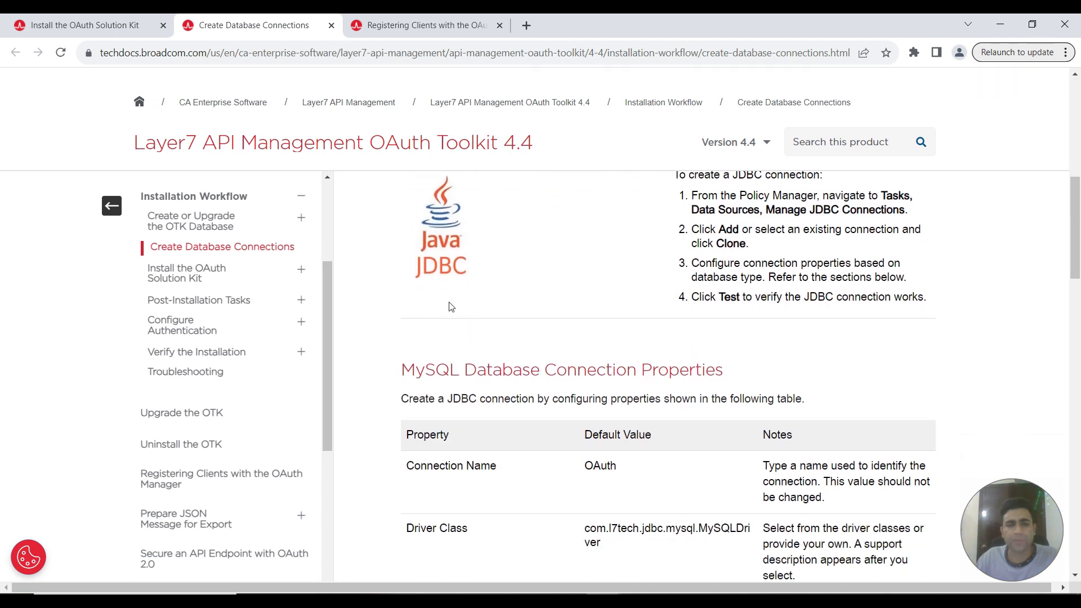
scroll(461, 342, down, 3)
scroll(453, 282, up, 1)
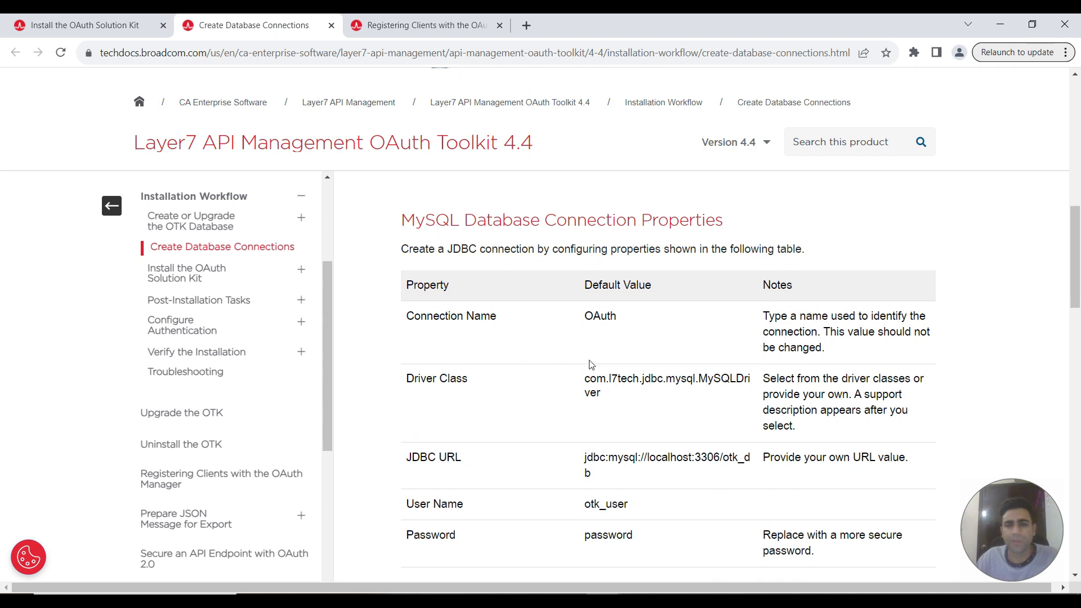
scroll(590, 365, down, 1)
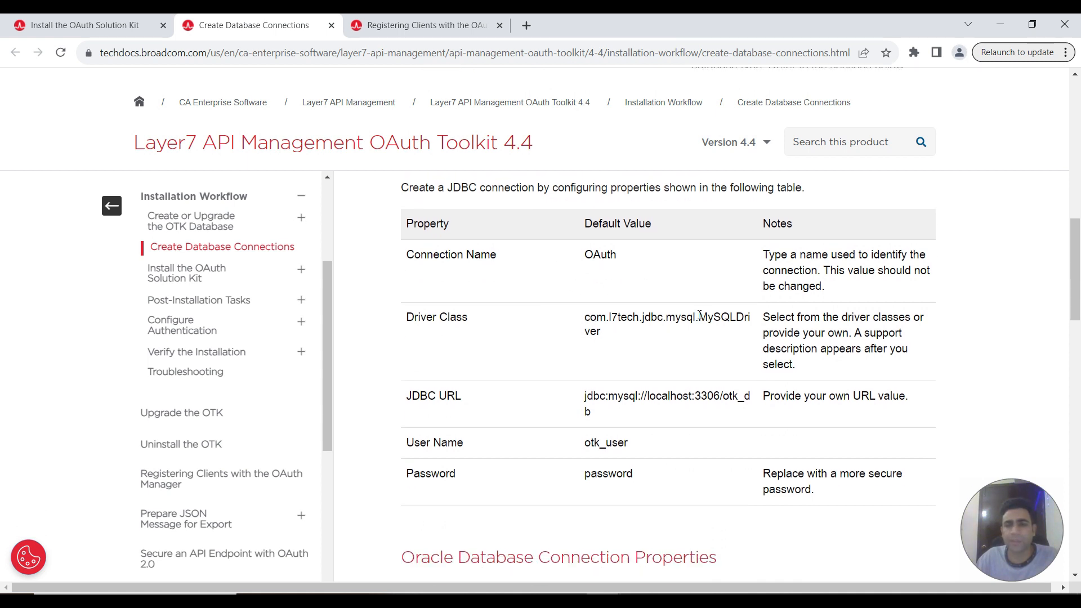
drag(699, 316, 713, 333)
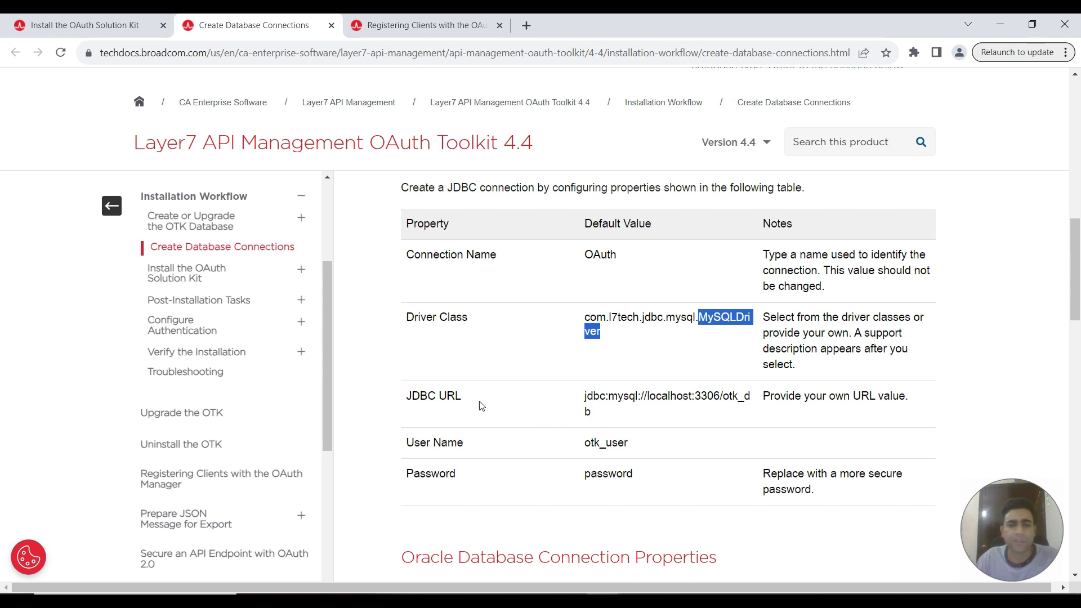
drag(583, 400, 694, 390)
click(651, 415)
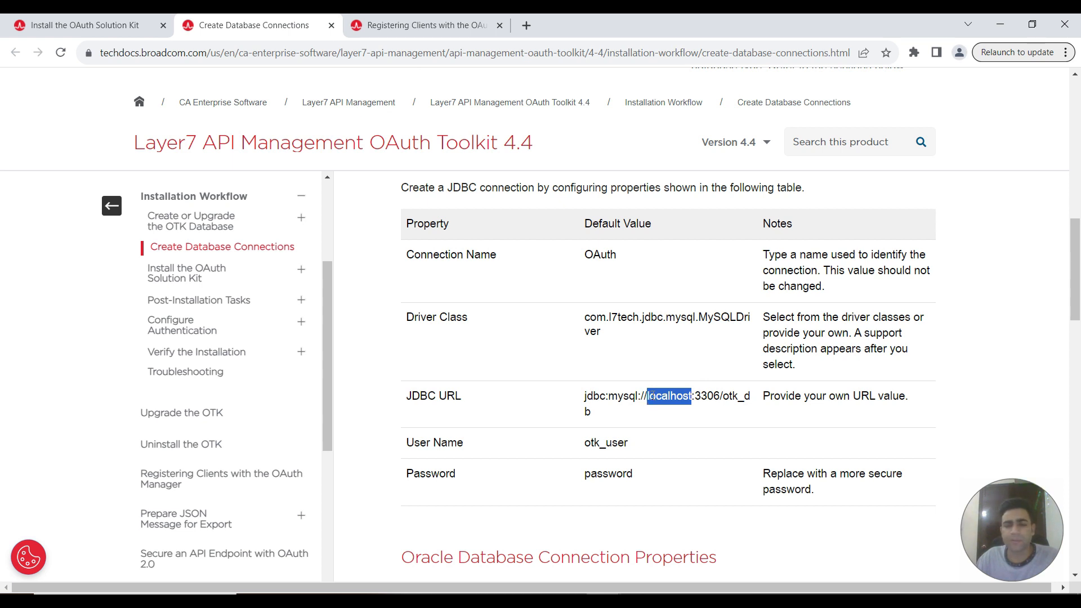
drag(764, 396, 904, 396)
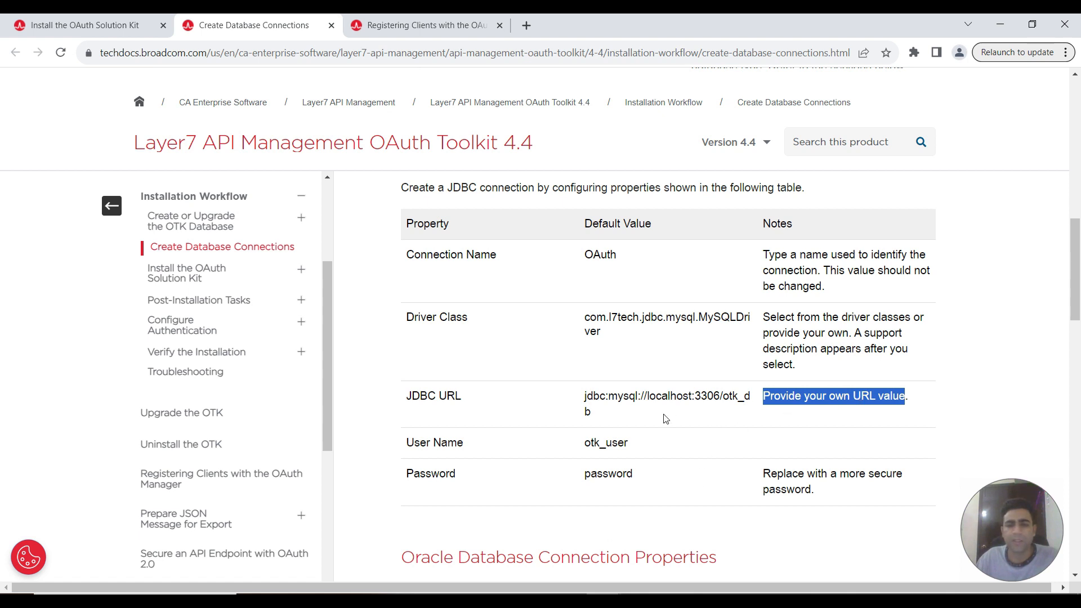
Check the JDBC URL variants noted in Notepad, then the default user name in the browser's MySQL properties table
click(510, 593)
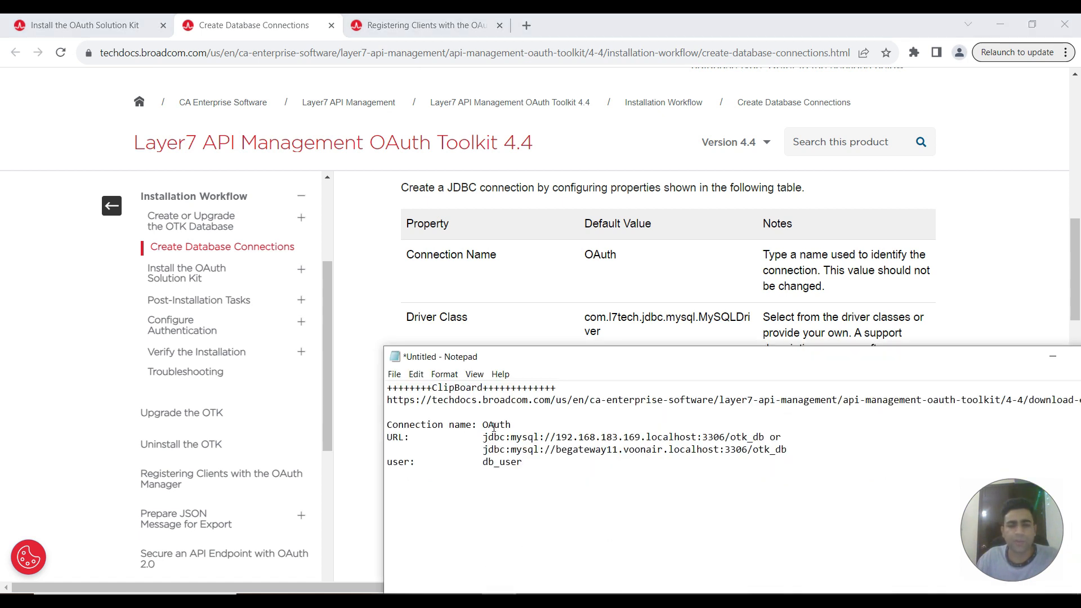
drag(558, 438, 647, 439)
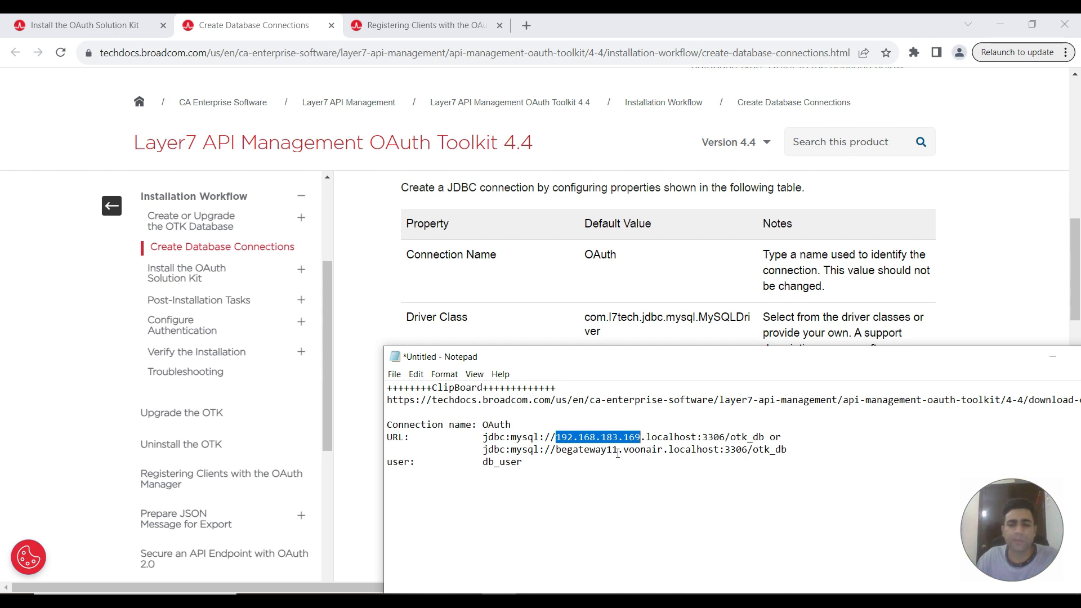
drag(558, 450, 668, 450)
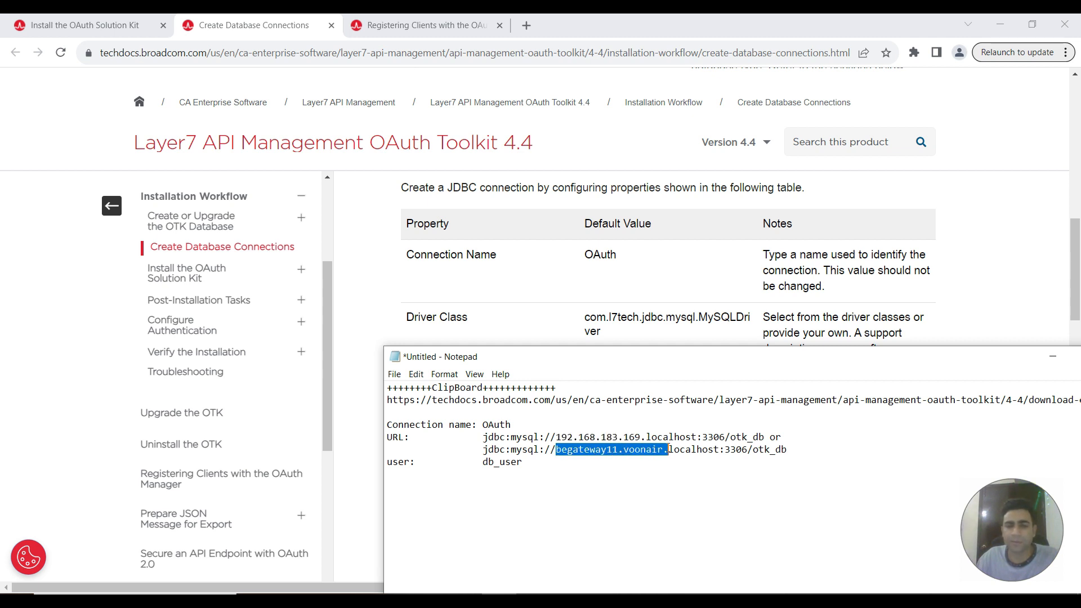
click(717, 341)
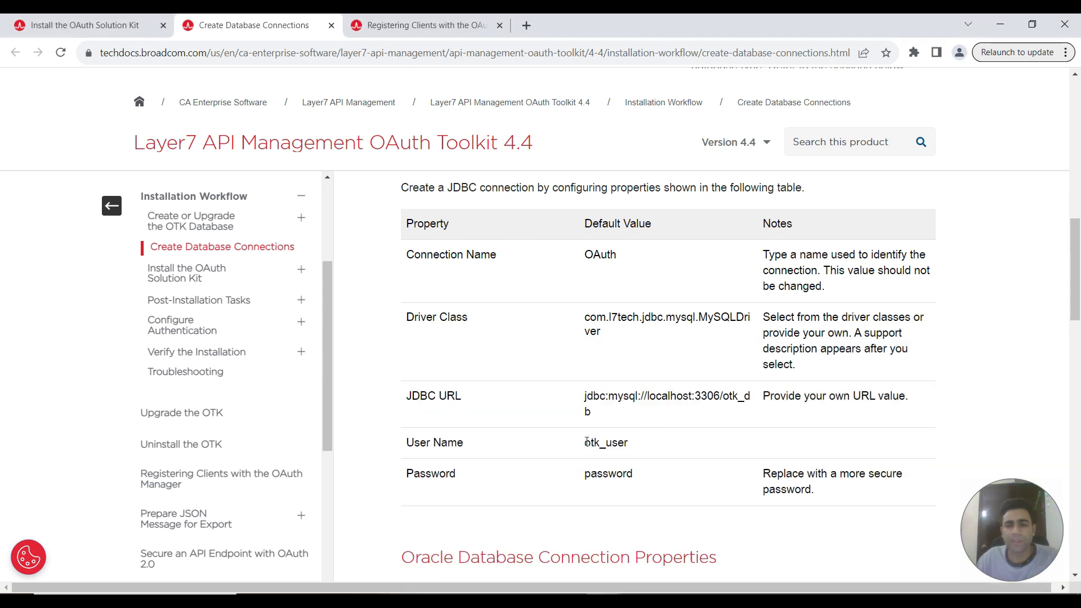
drag(586, 441, 623, 439)
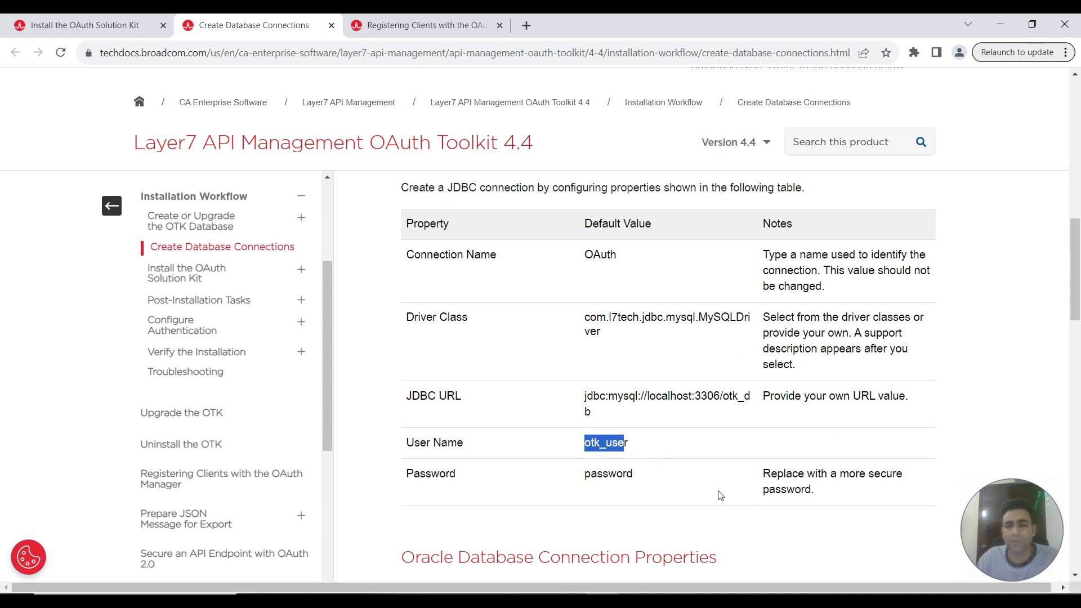
Return to the Install the OAuth Solution Kit page and review the pre-installation tasks and installer launch instructions
click(116, 27)
scroll(516, 401, down, 3)
scroll(515, 402, up, 3)
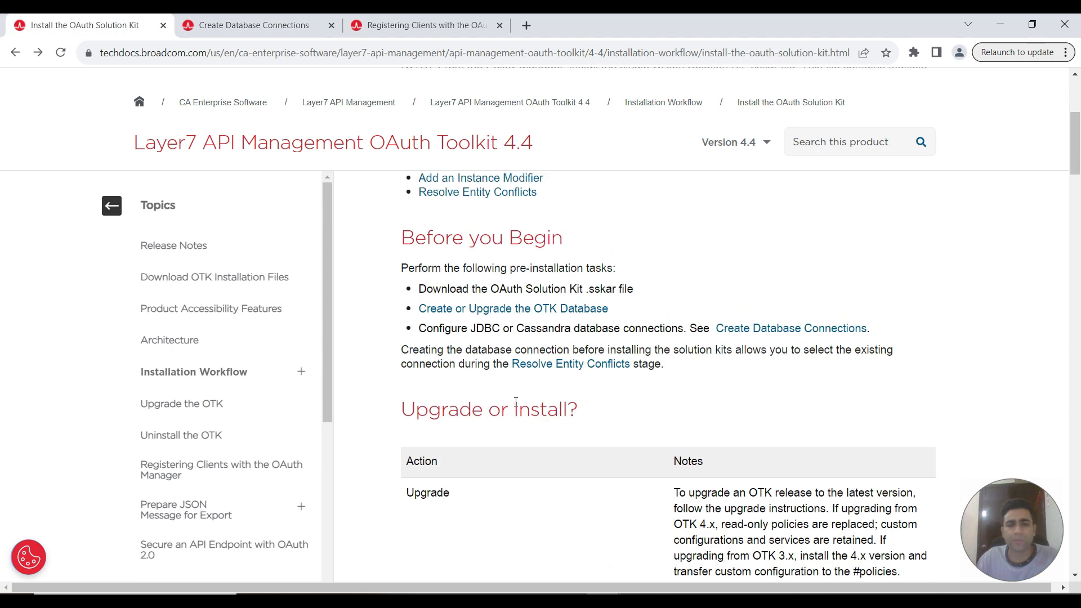
scroll(513, 389, down, 10)
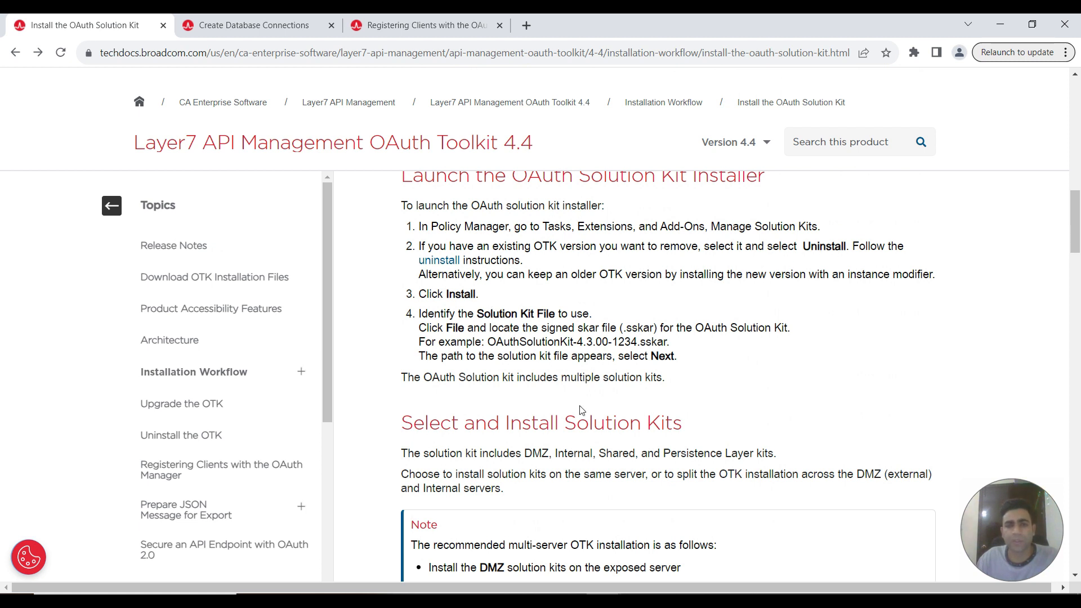
Switch to Layer7 Policy Manager and start adding a new connection in the JDBC connection manager
click(708, 601)
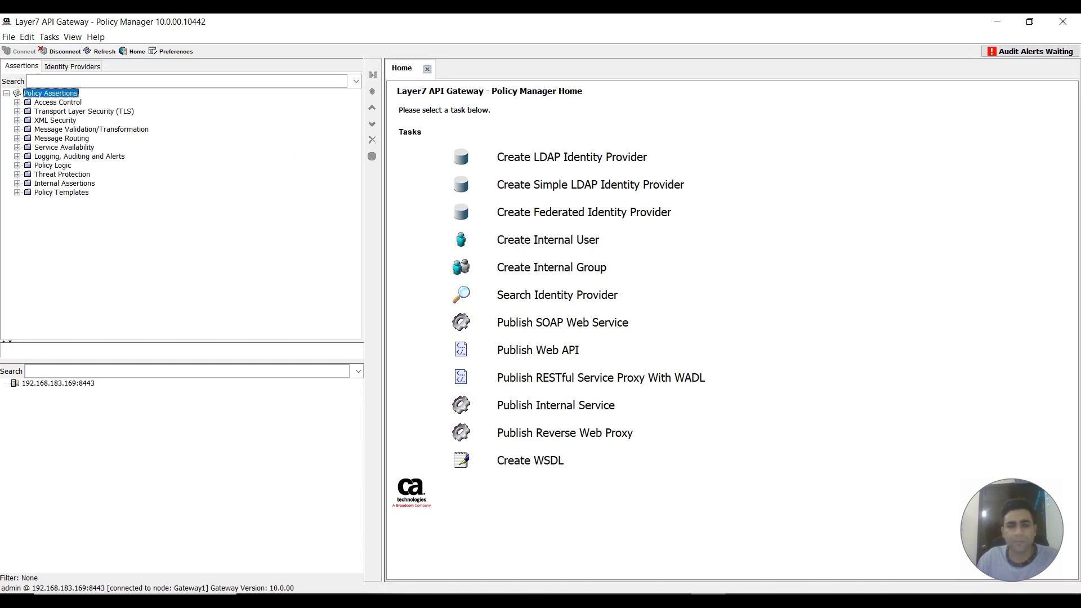
click(49, 39)
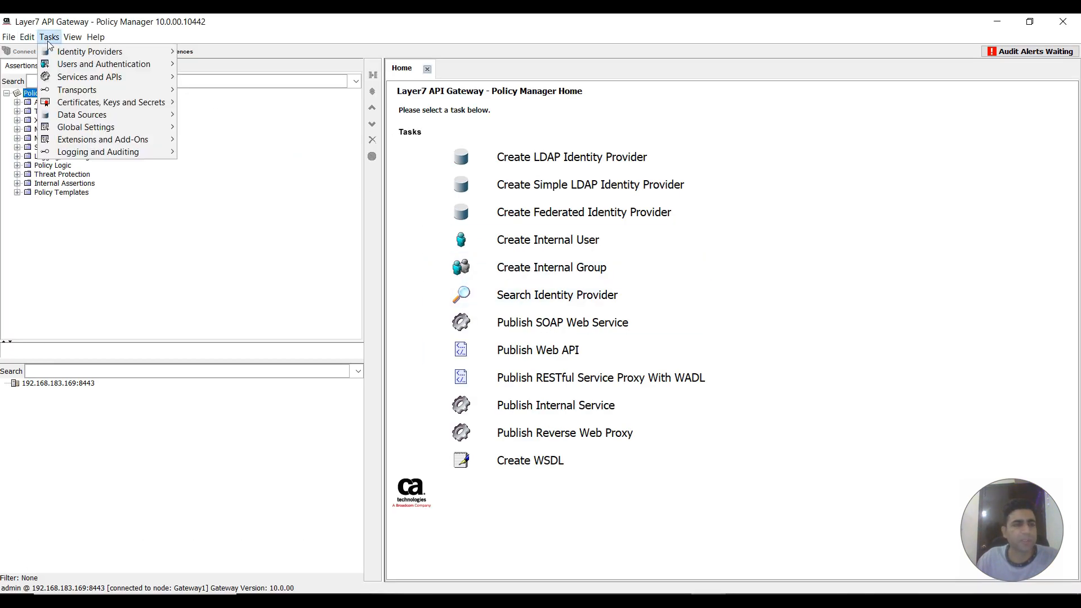
mouse_move(157, 115)
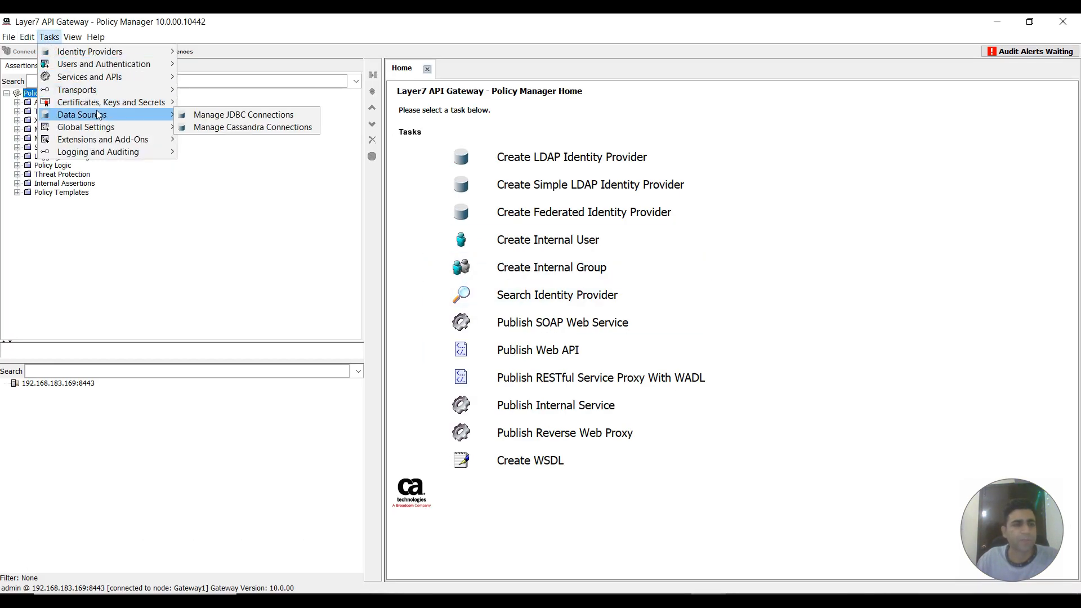
click(224, 116)
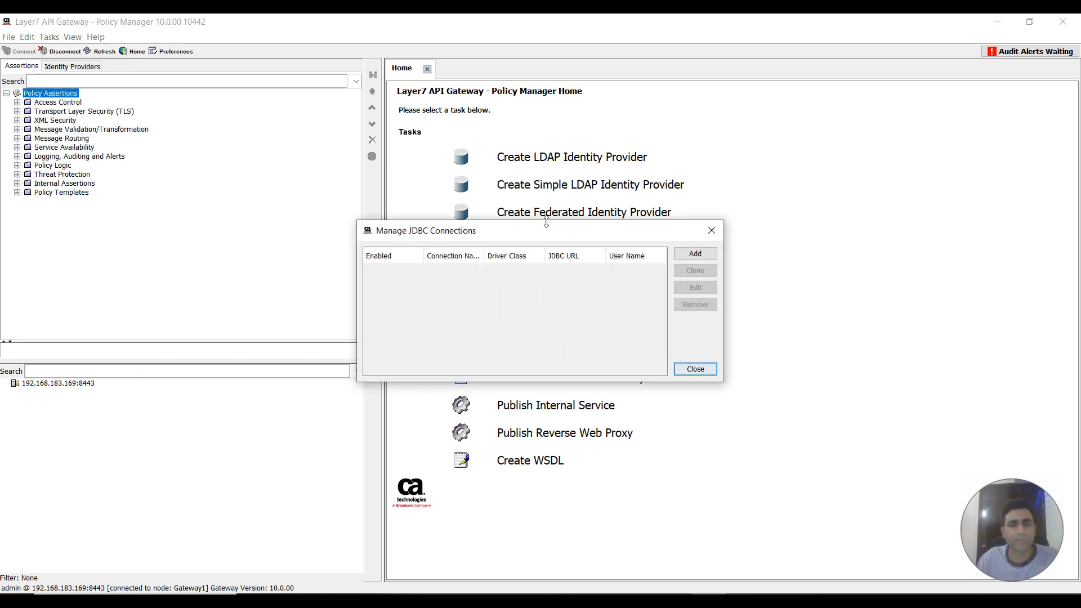
click(688, 257)
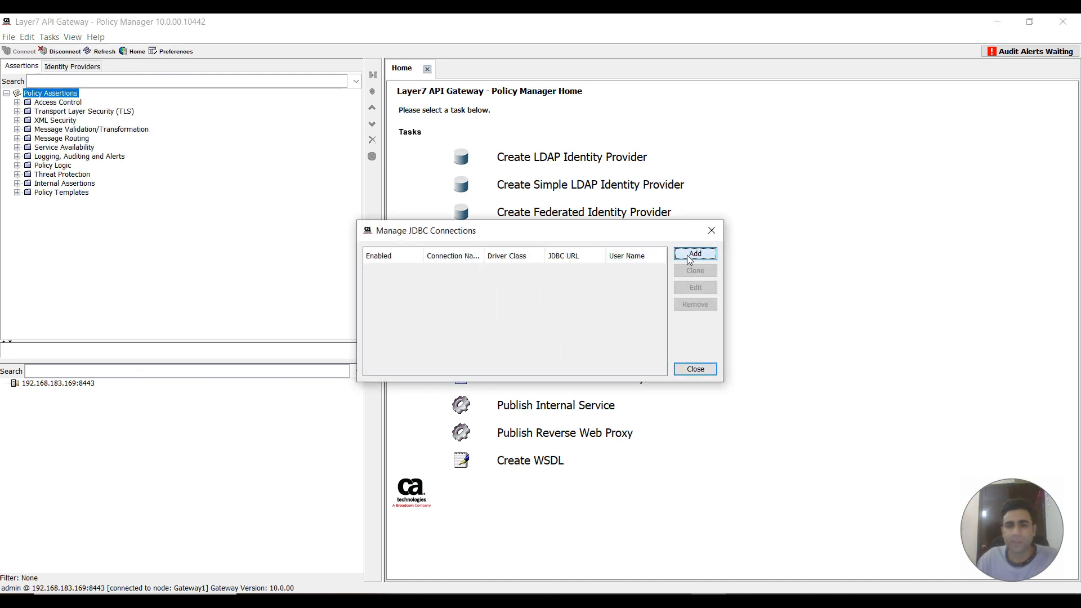
drag(460, 242, 482, 158)
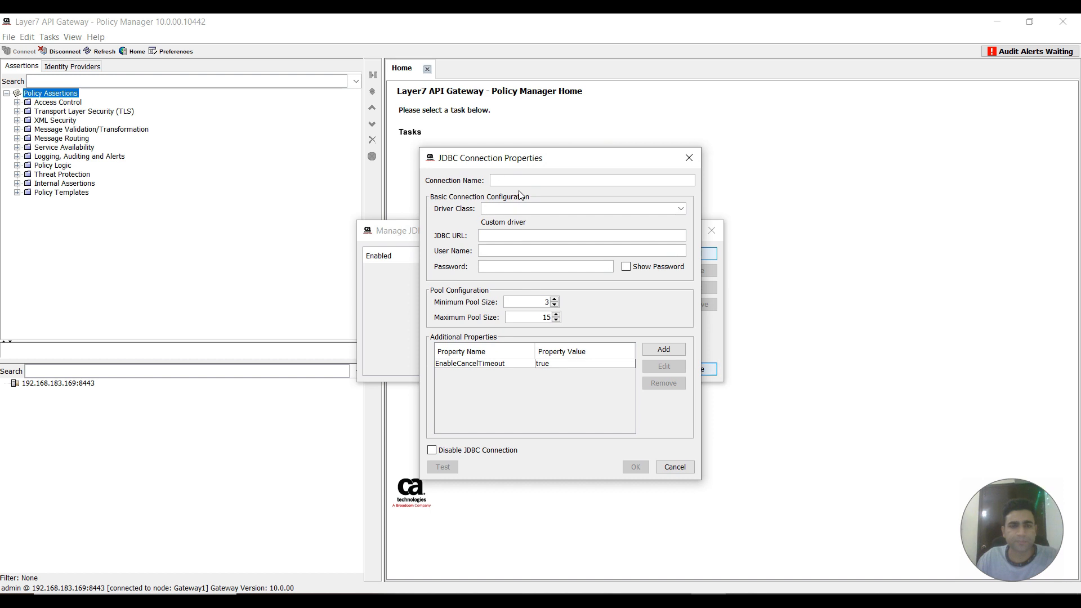
Name the connection OAuth_Conn and choose the driver class com.l7tech.jdbc.mysql.MySQLDriver
text(OA)
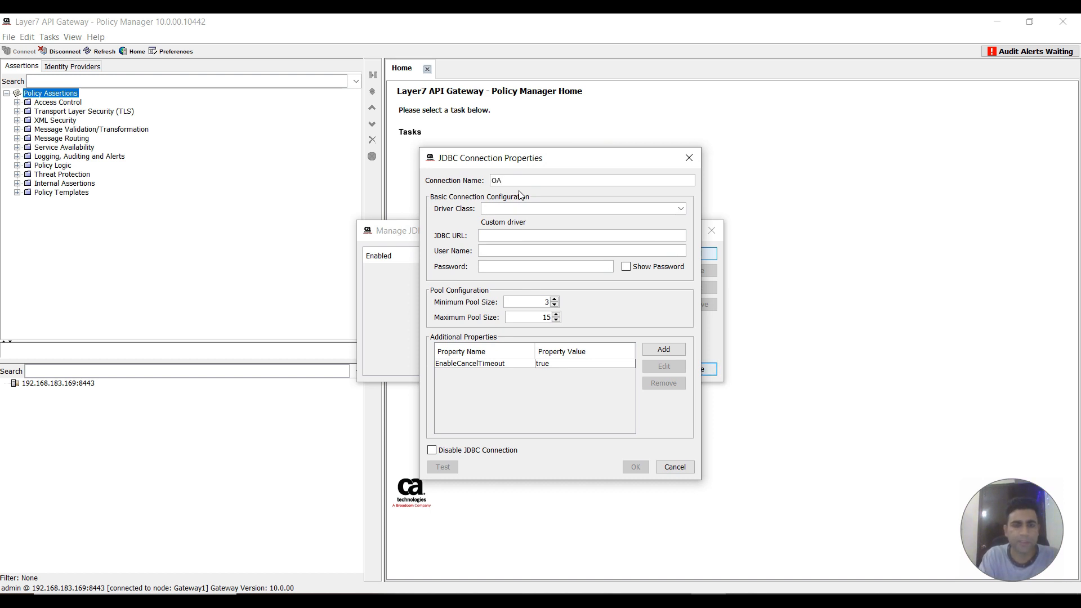
text(uth_Conn)
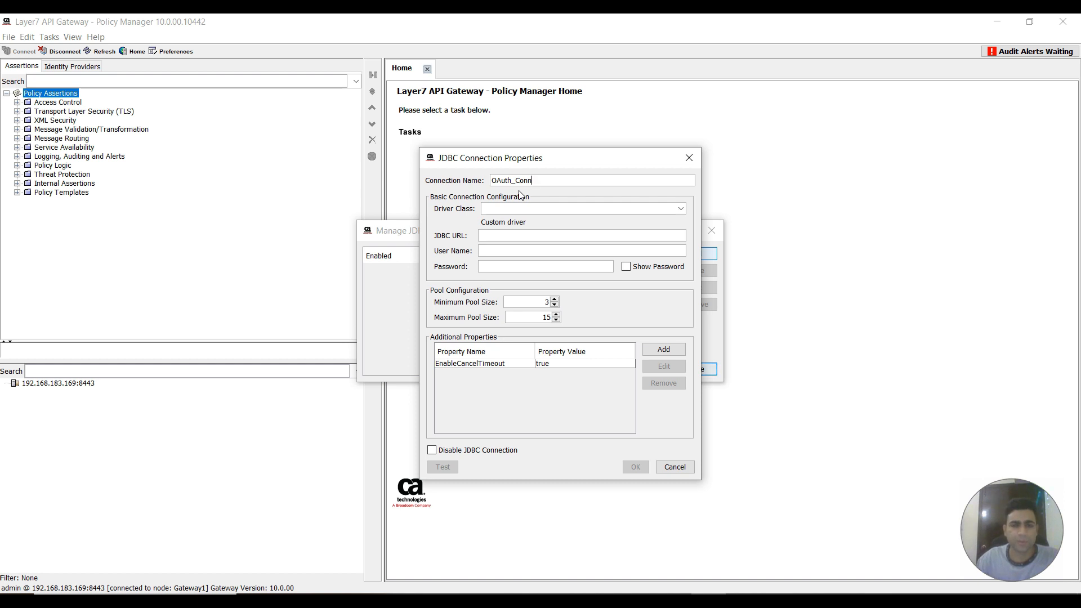
click(681, 208)
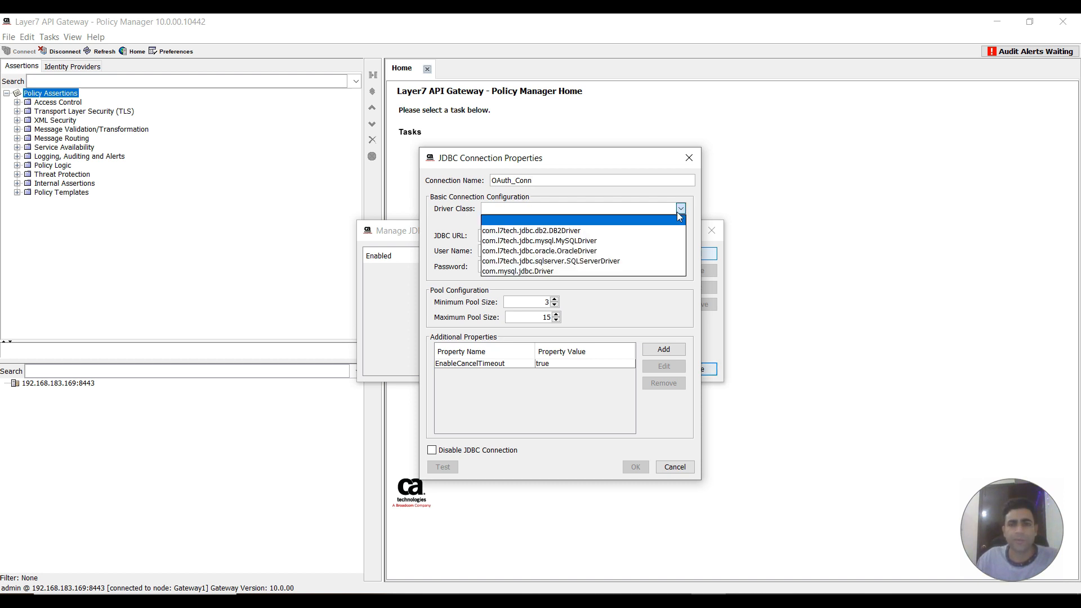
click(551, 237)
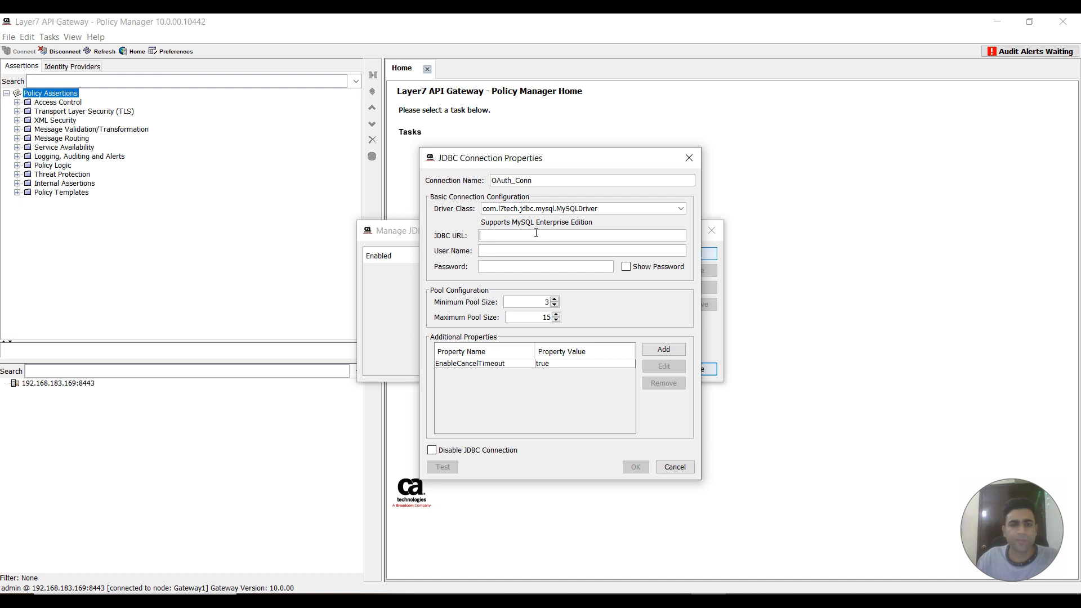
Copy jdbc:mysql://begateway11.voonair.localhost:3306/otk_db from the Notepad notes into the connection's JDBC URL
key(alt+Tab)
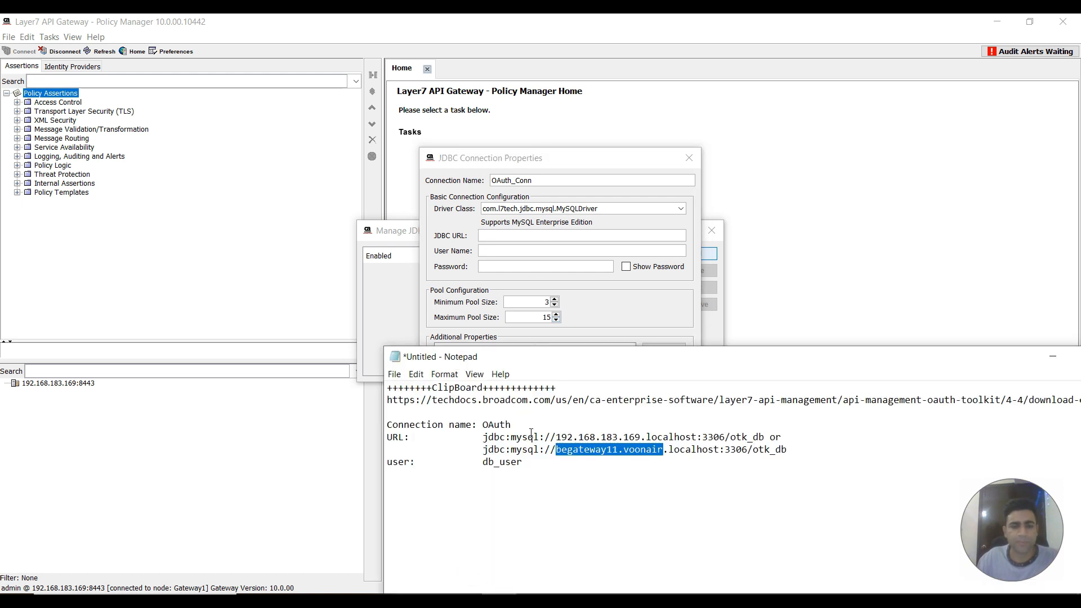
drag(483, 450, 788, 448)
key(ctrl+c)
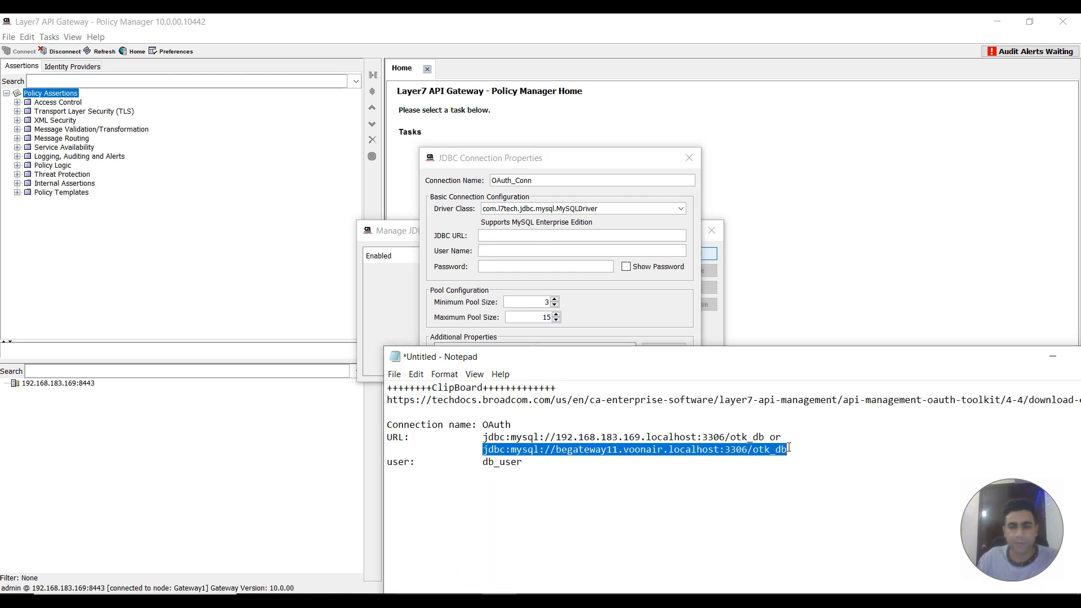
click(524, 149)
key(ctrl+v)
Set the connection's user name to db_user and enter the database password
click(504, 250)
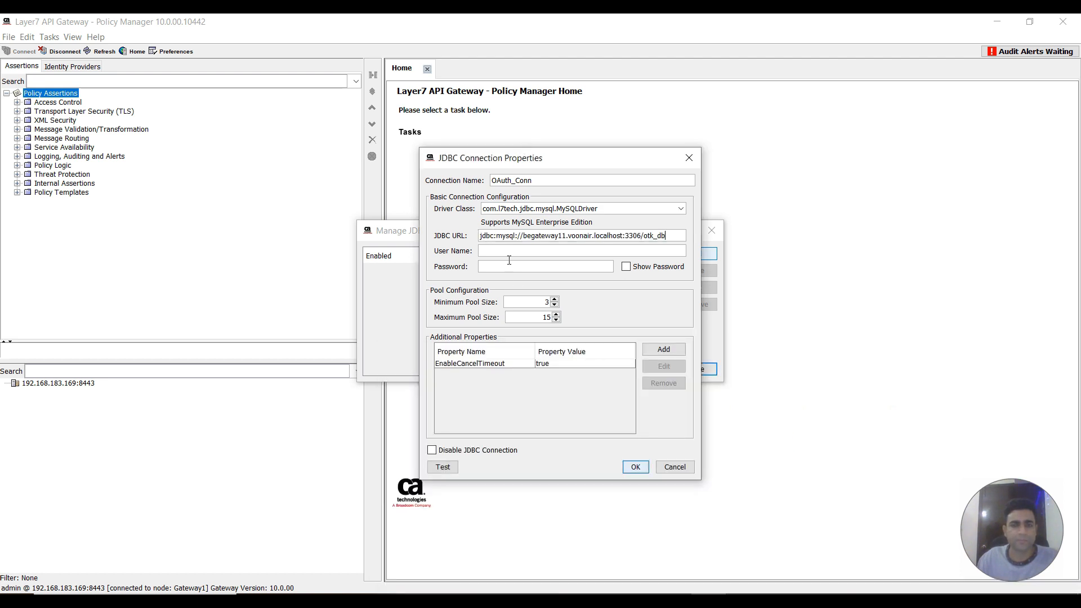
text(db_user)
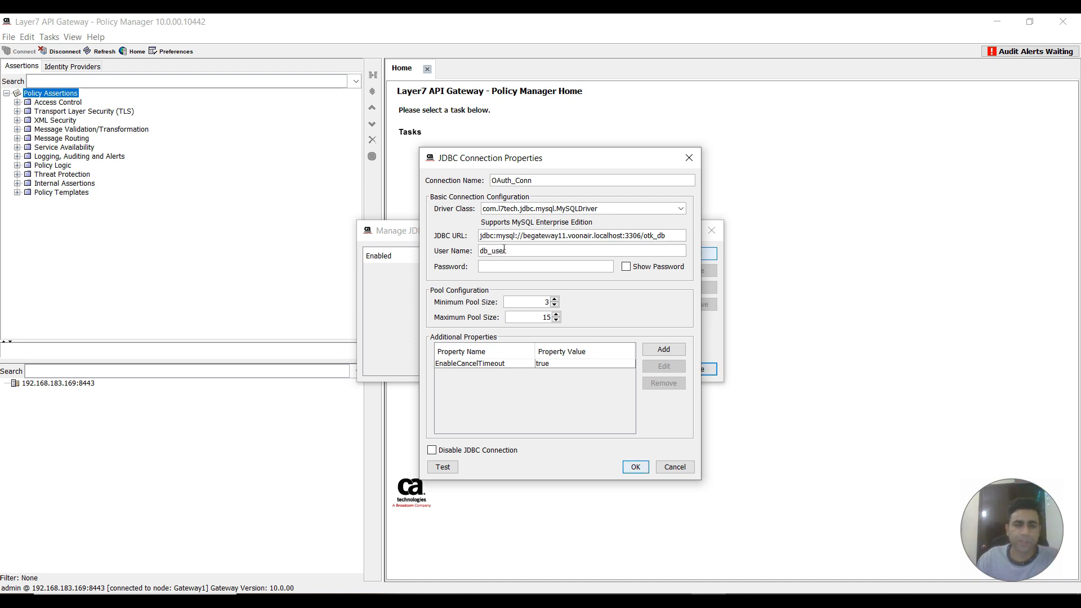
click(503, 264)
key(ctrl+v)
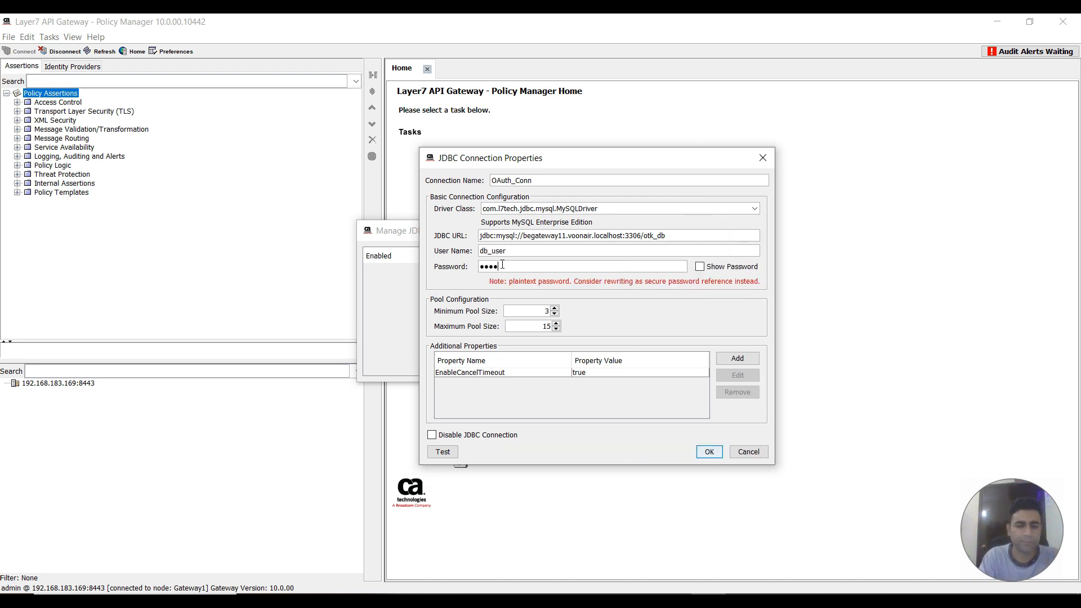
Test the JDBC connection with the entered properties, dismiss the test result and return to the JDBC URL
click(442, 451)
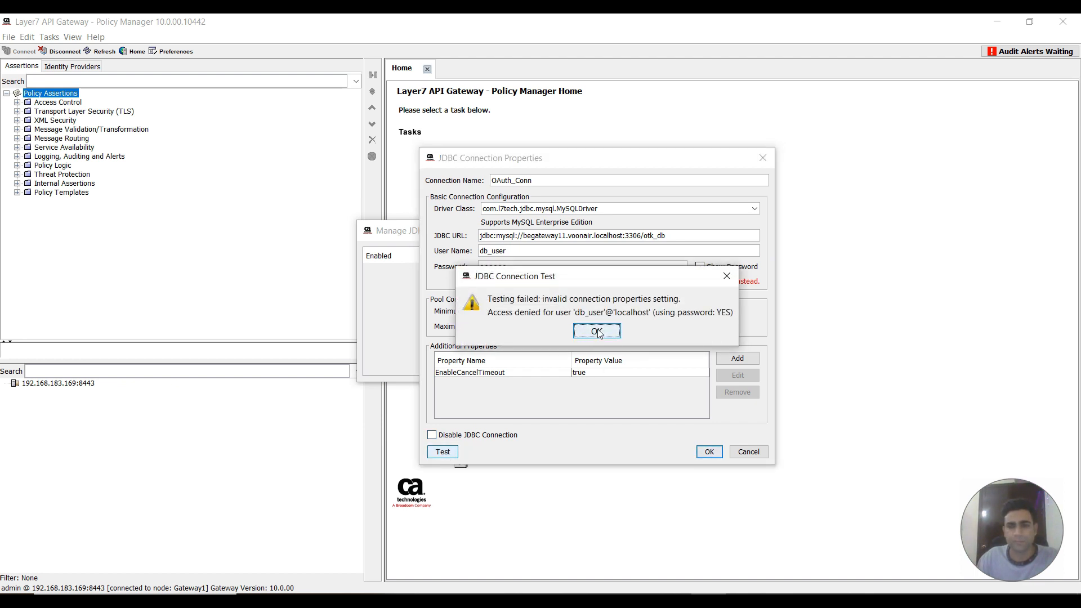
click(598, 331)
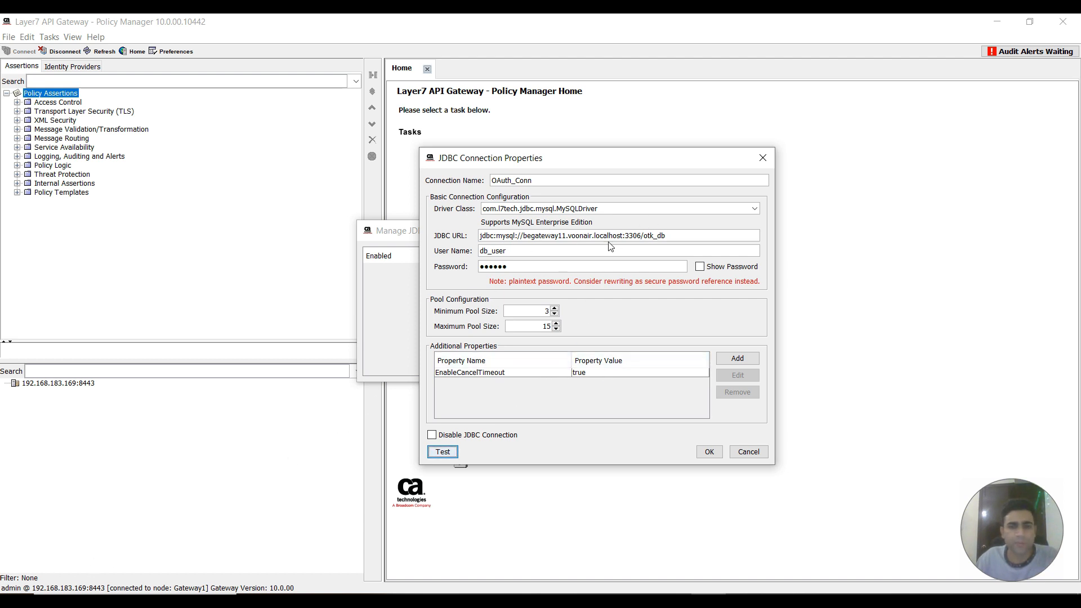
click(622, 235)
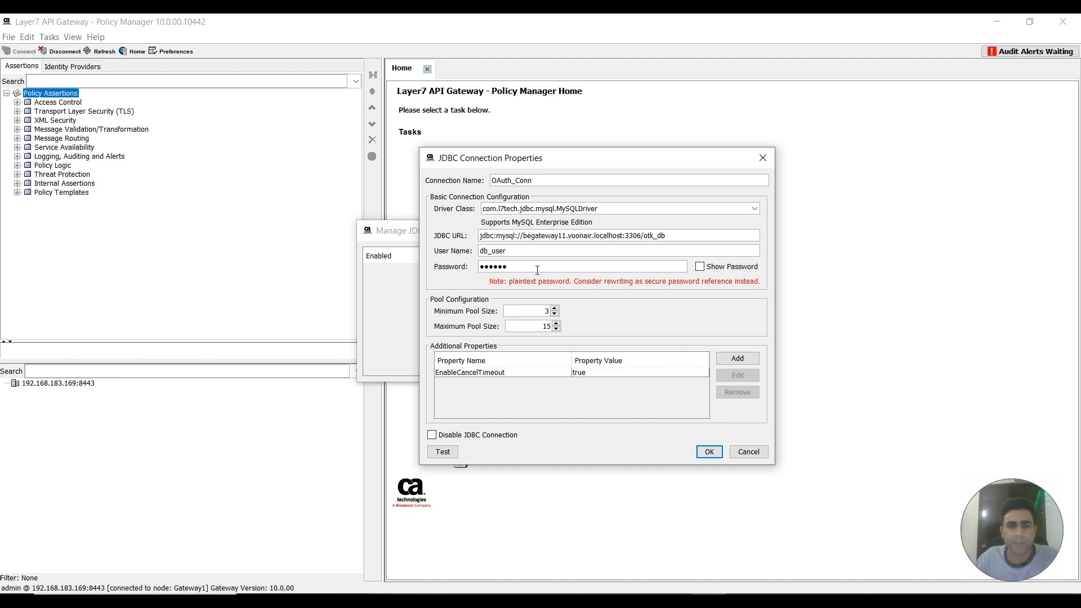
Retest the OAuth_Conn JDBC connection, dismiss the test result and save the connection
click(438, 454)
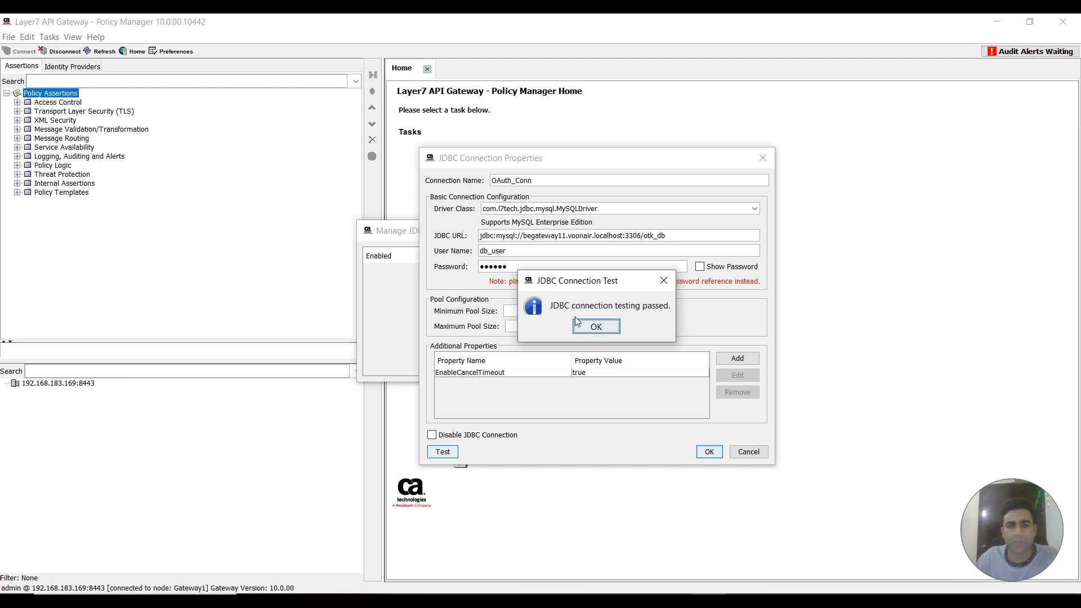
click(608, 329)
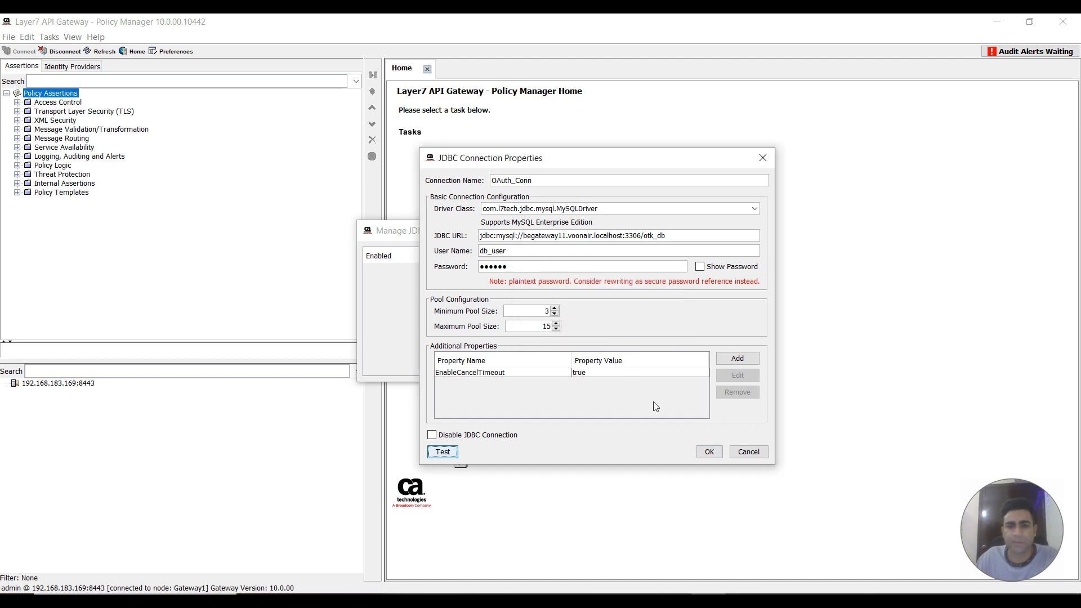
click(717, 455)
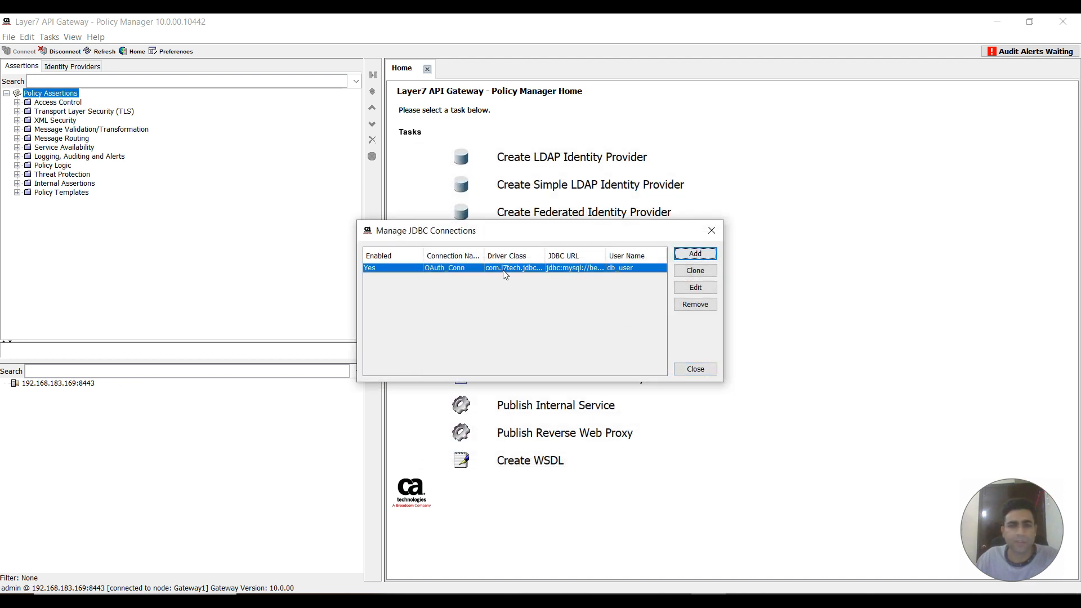
Review the saved properties of OAuth_Conn without changing them and close the JDBC connection manager
double_click(526, 269)
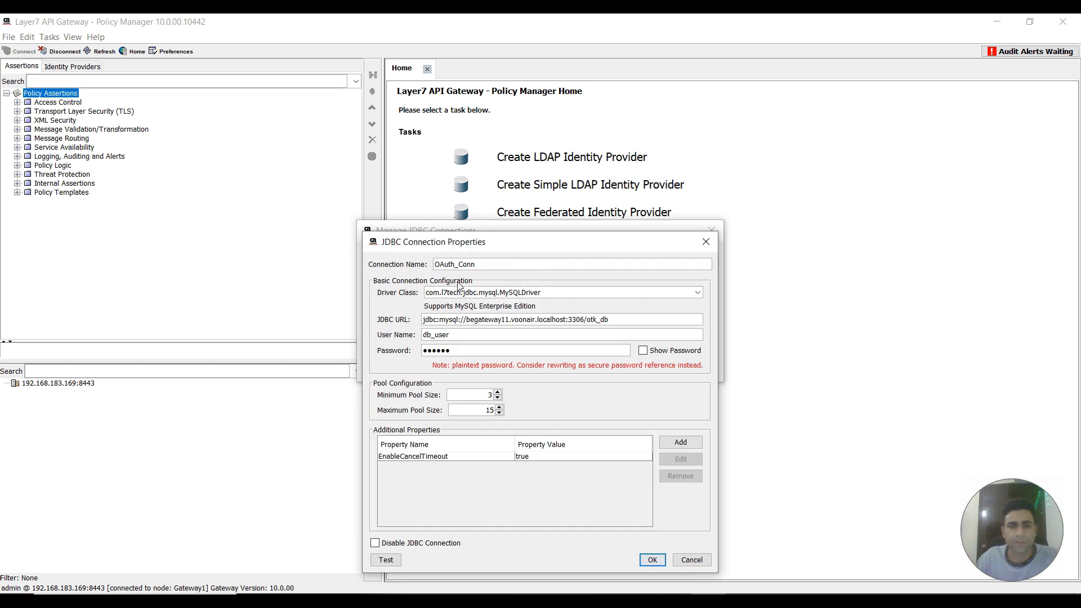
click(698, 560)
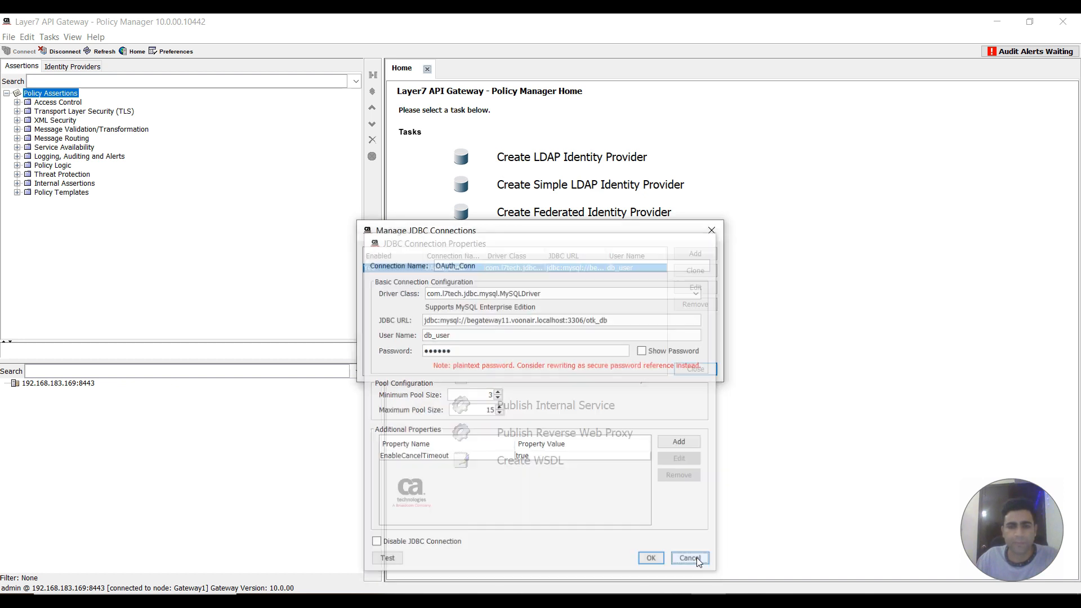
click(690, 369)
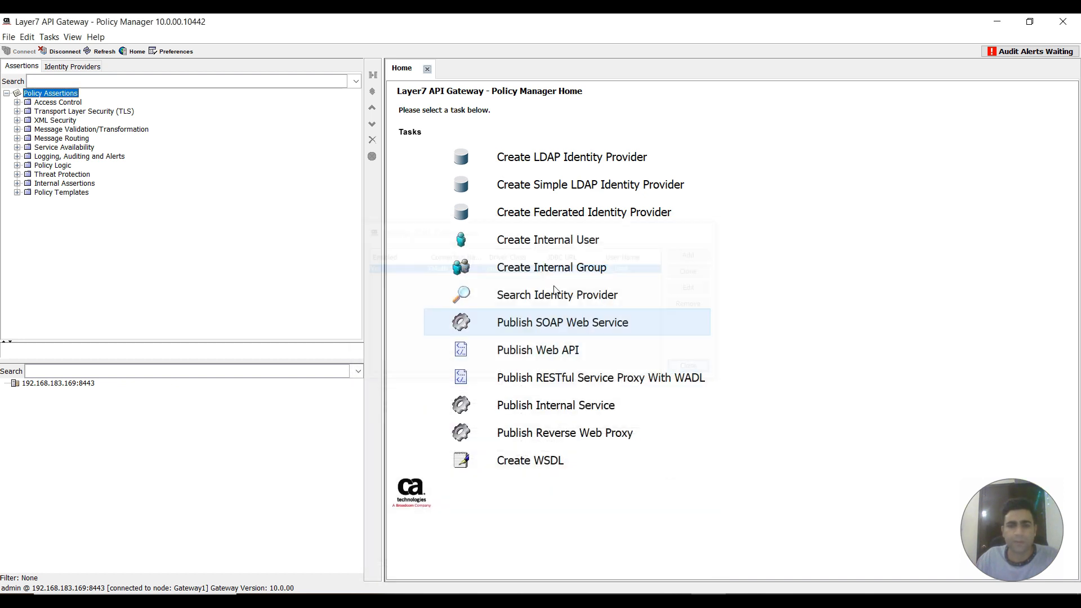
Start a solution kit installation with the file OAuthSolutionKit-4.4.0-4346.sskar and proceed to selecting the solution kits
click(49, 38)
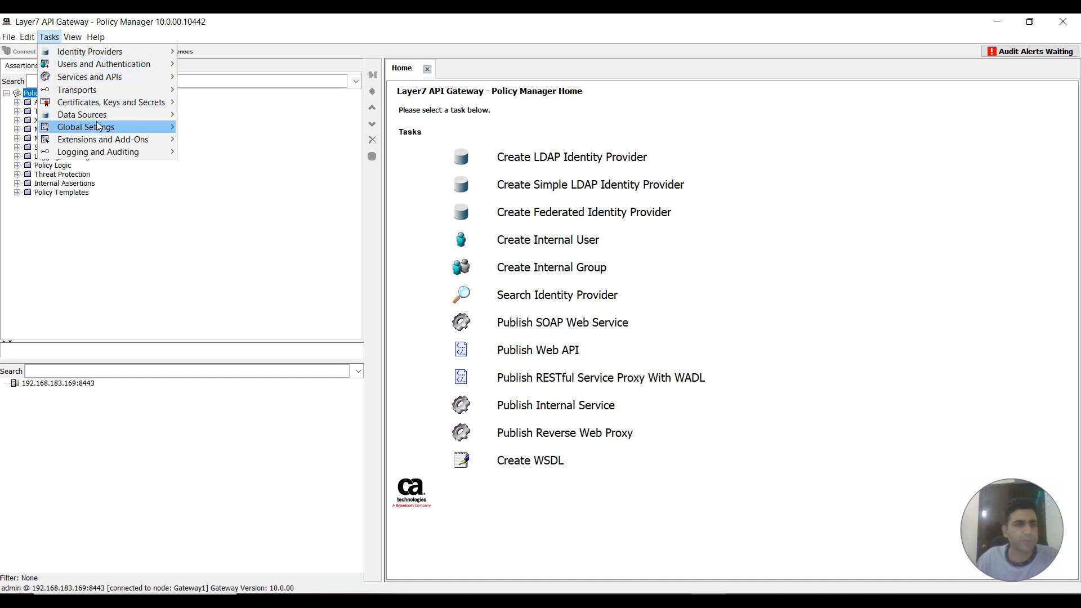
mouse_move(106, 141)
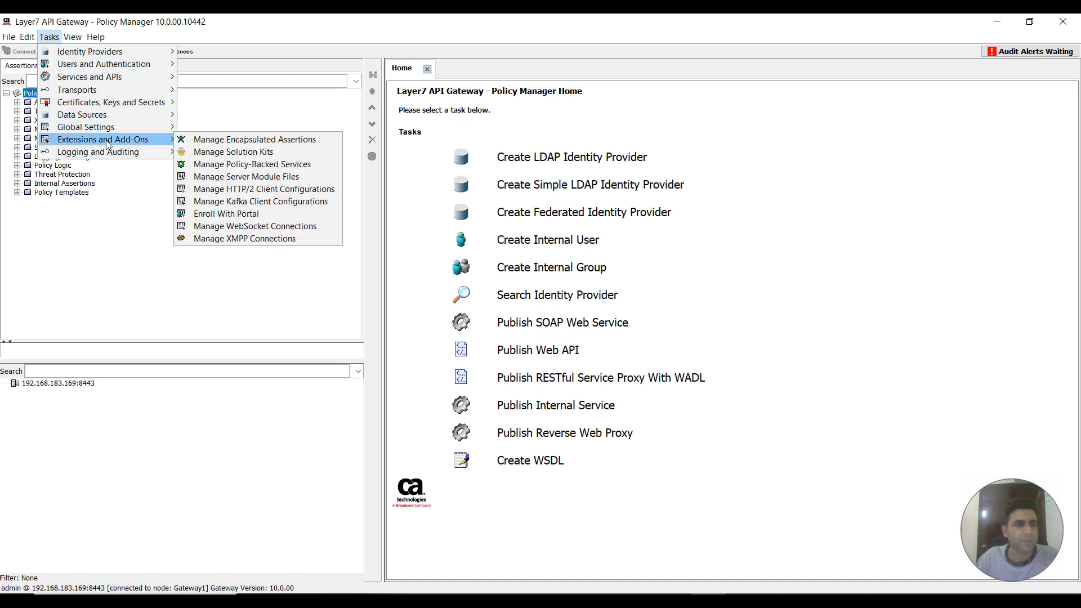
click(238, 151)
click(779, 198)
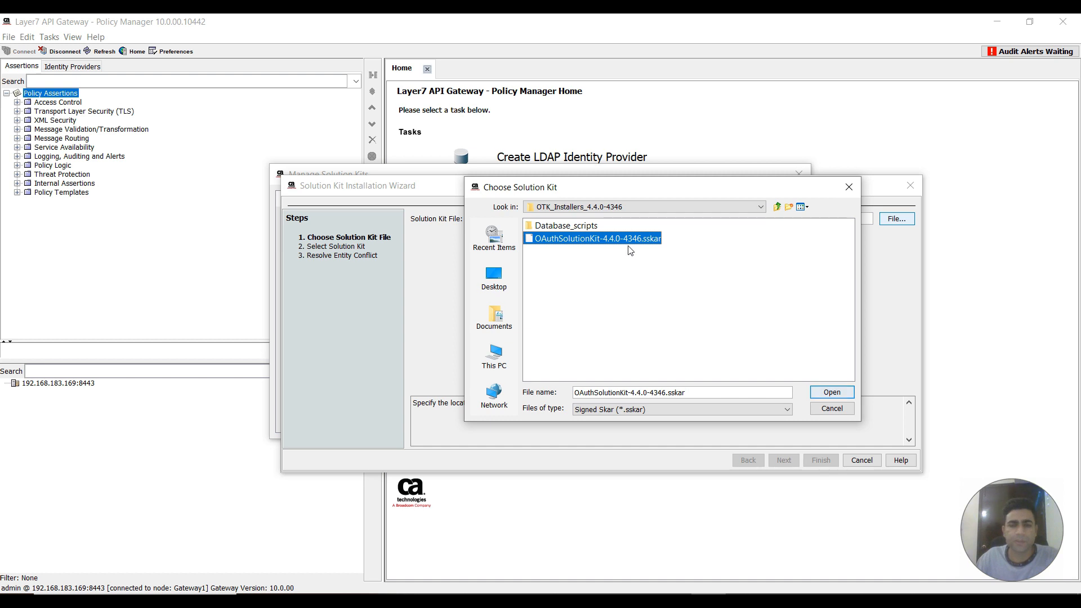
click(832, 392)
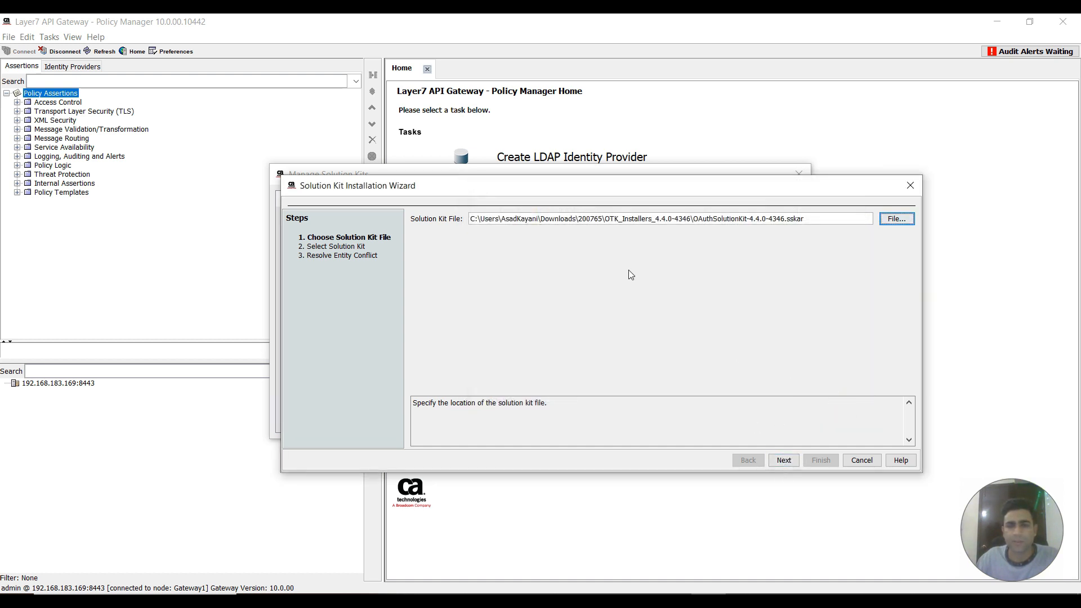
click(790, 462)
click(788, 460)
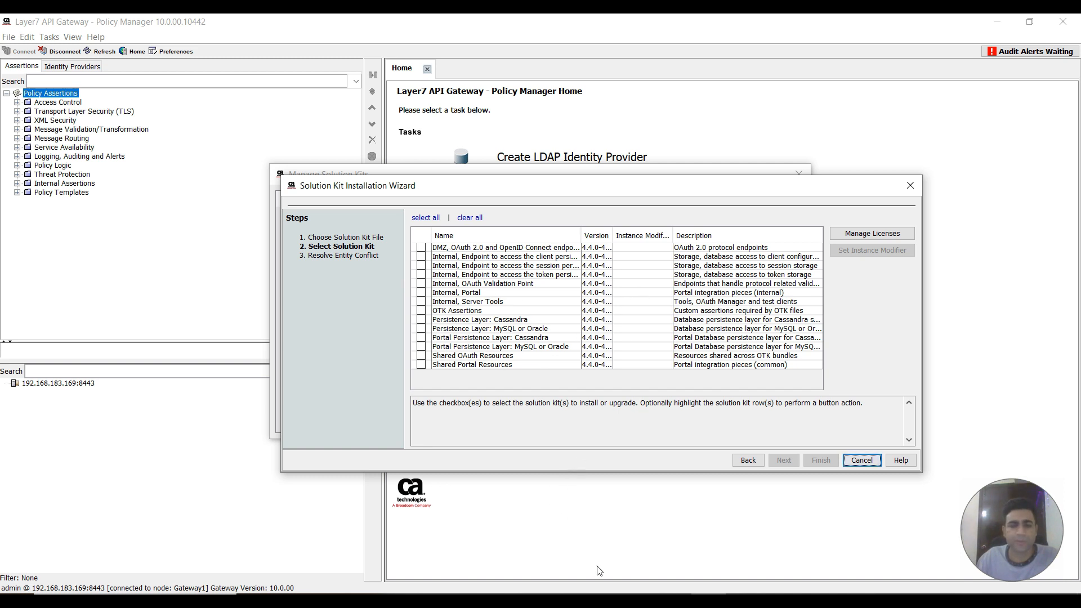
Look up the recommended base selection for a single server installation in the Broadcom documentation in Chrome and return to the installation wizard
click(771, 545)
scroll(595, 421, down, 5)
scroll(595, 421, down, 9)
scroll(516, 352, up, 3)
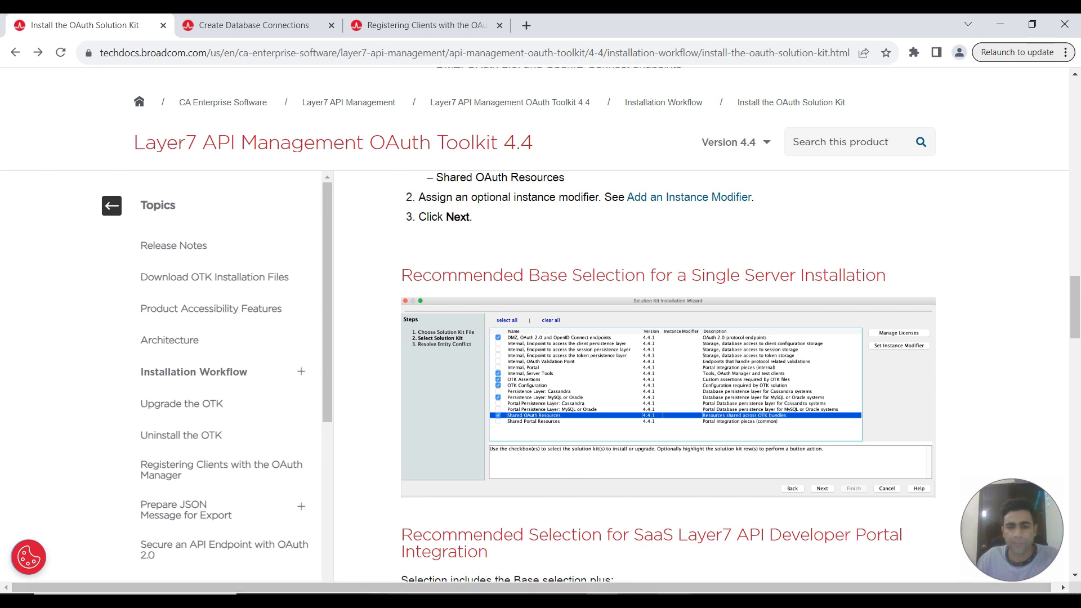
click(708, 601)
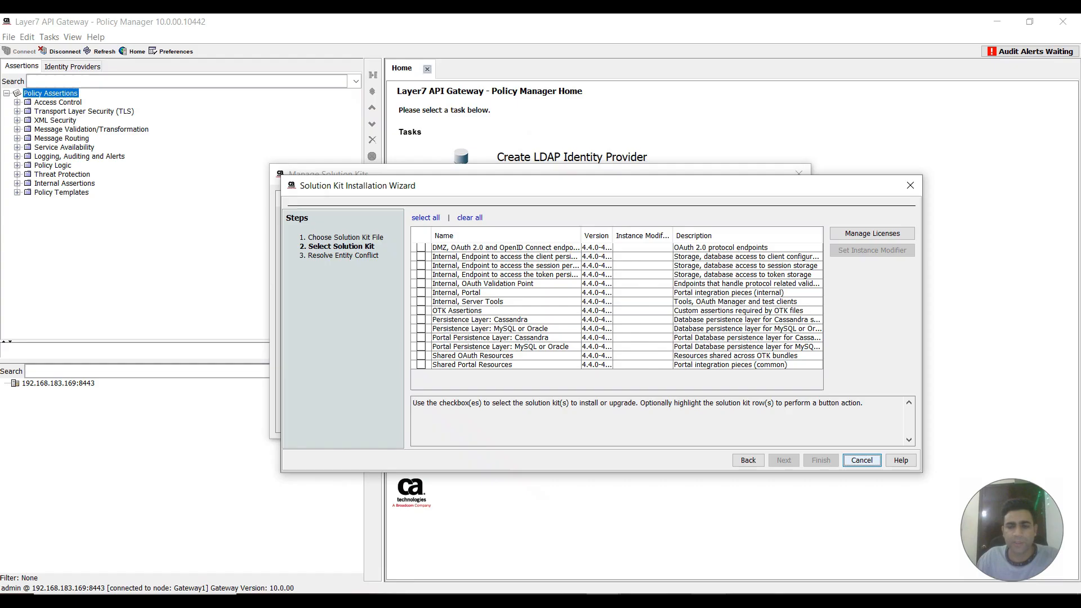
Select the DMZ OAuth 2.0 and OpenID Connect endpoints, OTK Assertions, Portal Persistence Layer: Cassandra and Shared OAuth Resources kits
click(421, 248)
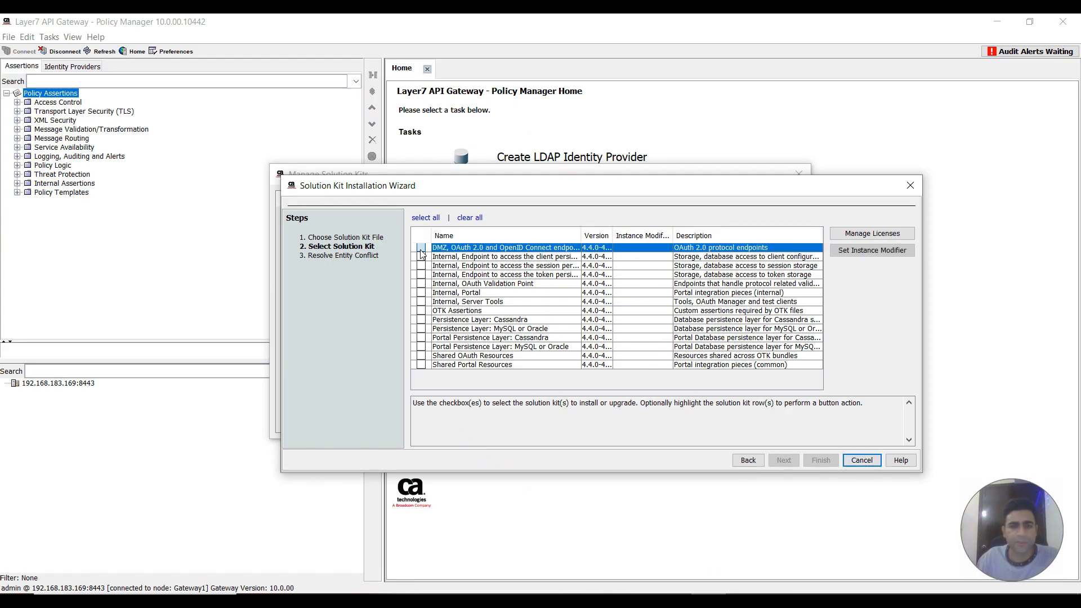
click(423, 311)
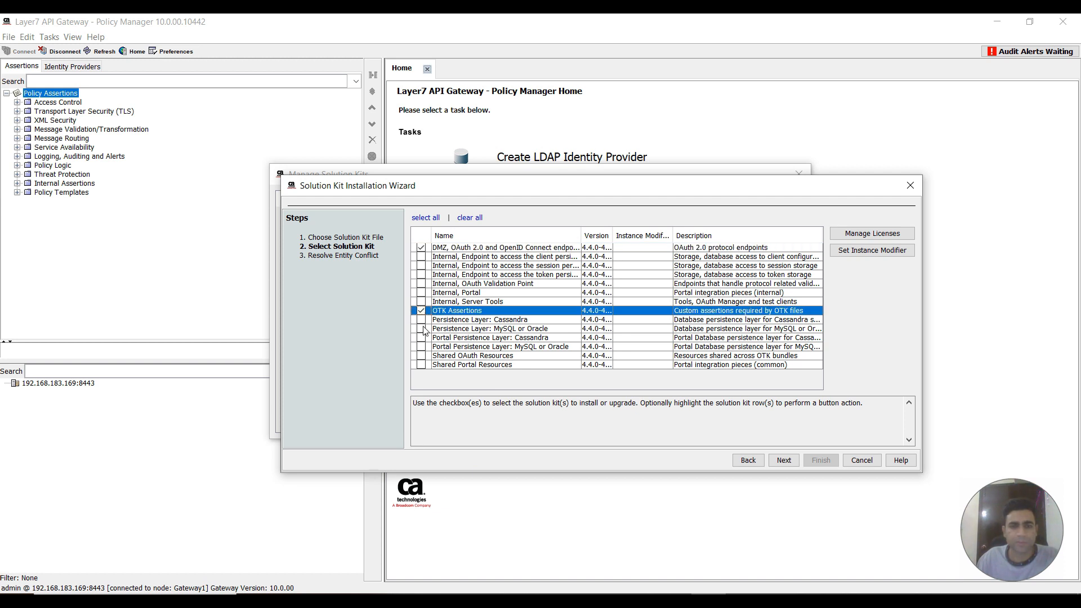
click(422, 339)
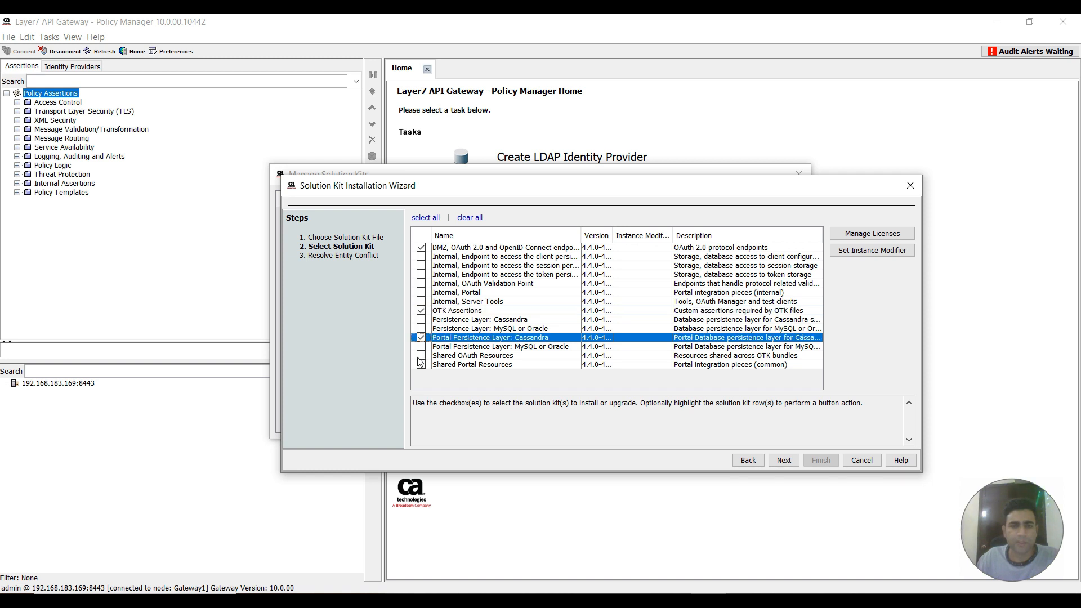
click(421, 356)
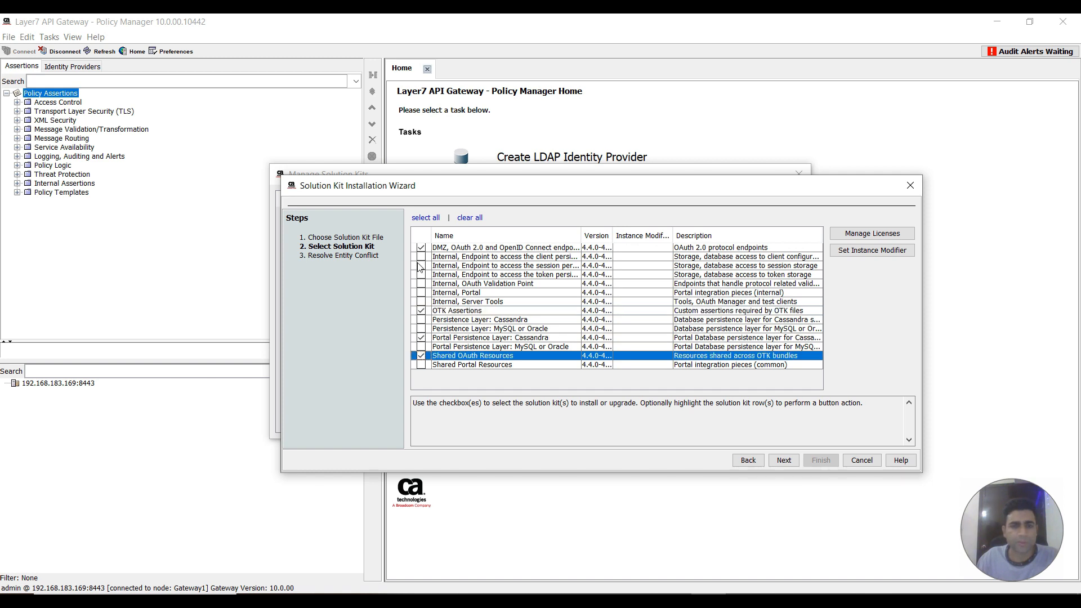
Compare the selection with the recommended one in the Chrome documentation and add the Internal, Server Tools kit in Policy Manager
click(603, 600)
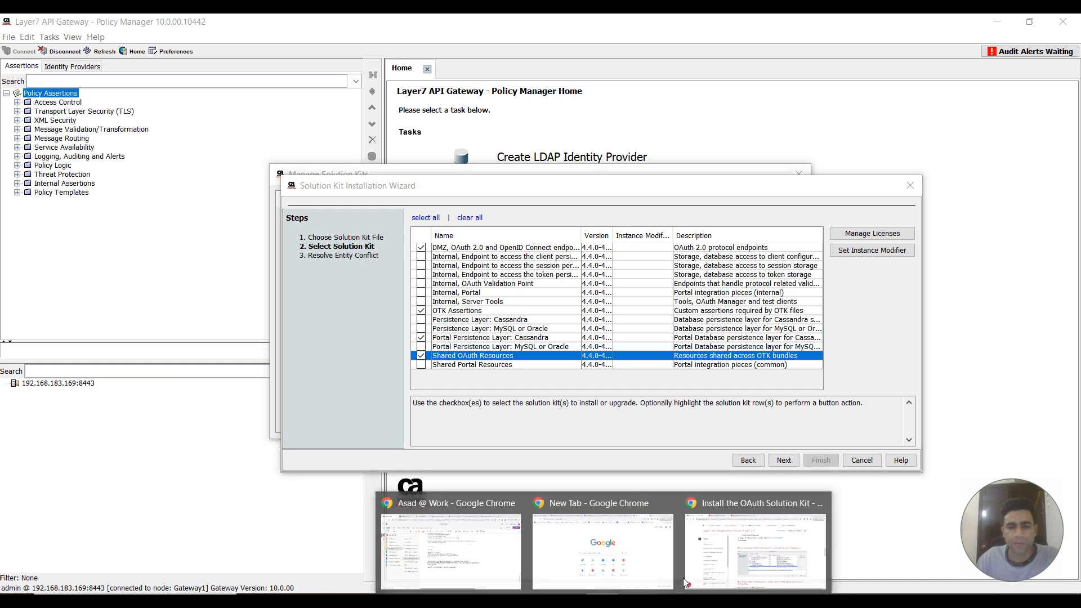
click(746, 541)
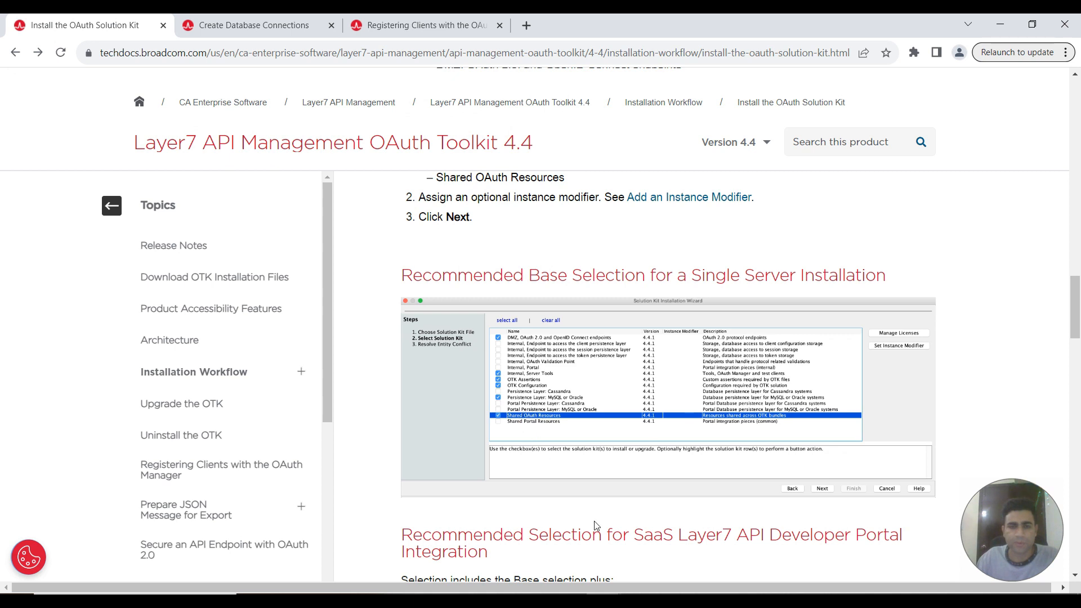
click(603, 600)
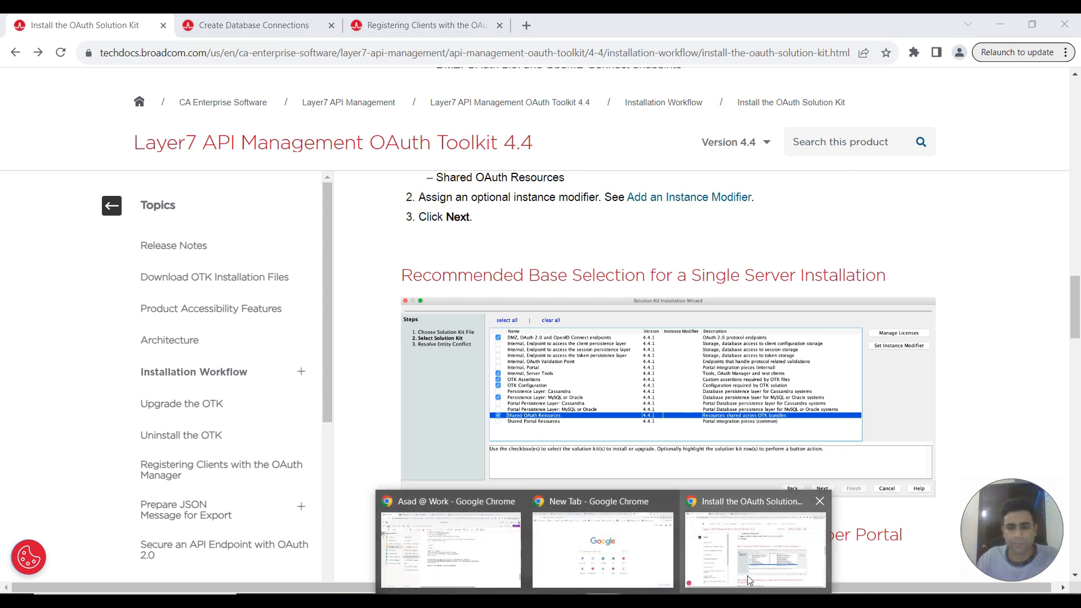
click(708, 600)
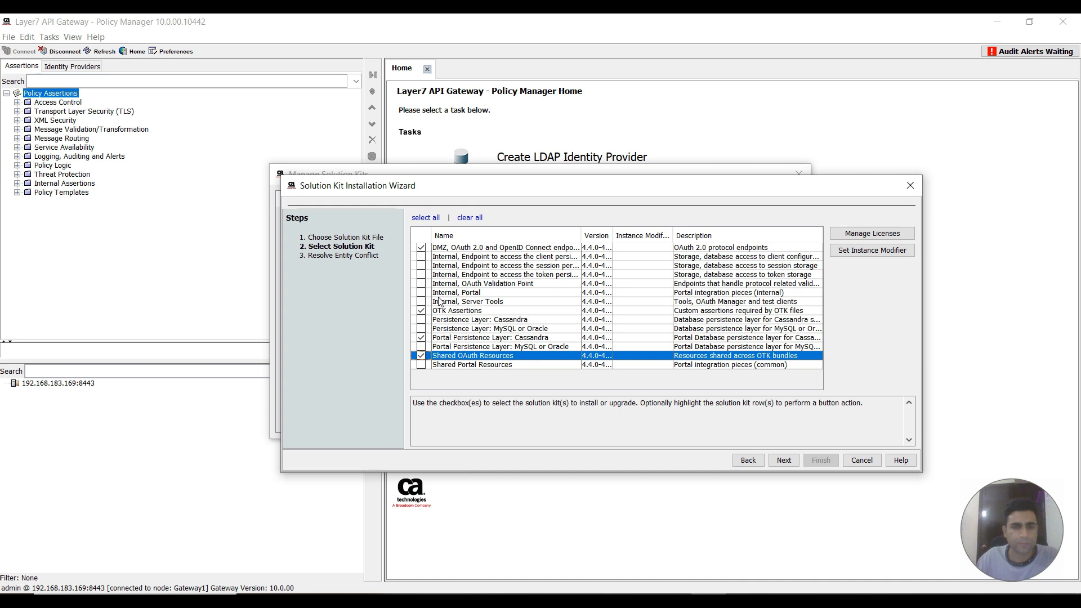
click(427, 302)
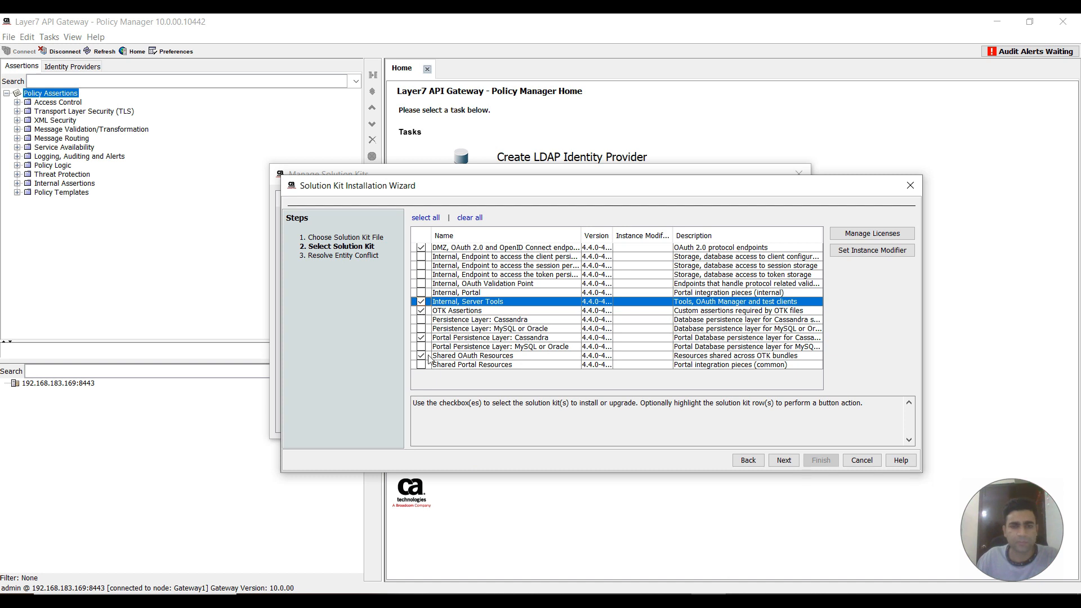
Recheck the documentation in Chrome, select Persistence Layer: MySQL or Oracle in Policy Manager and deselect Portal Persistence Layer: Cassandra
click(450, 532)
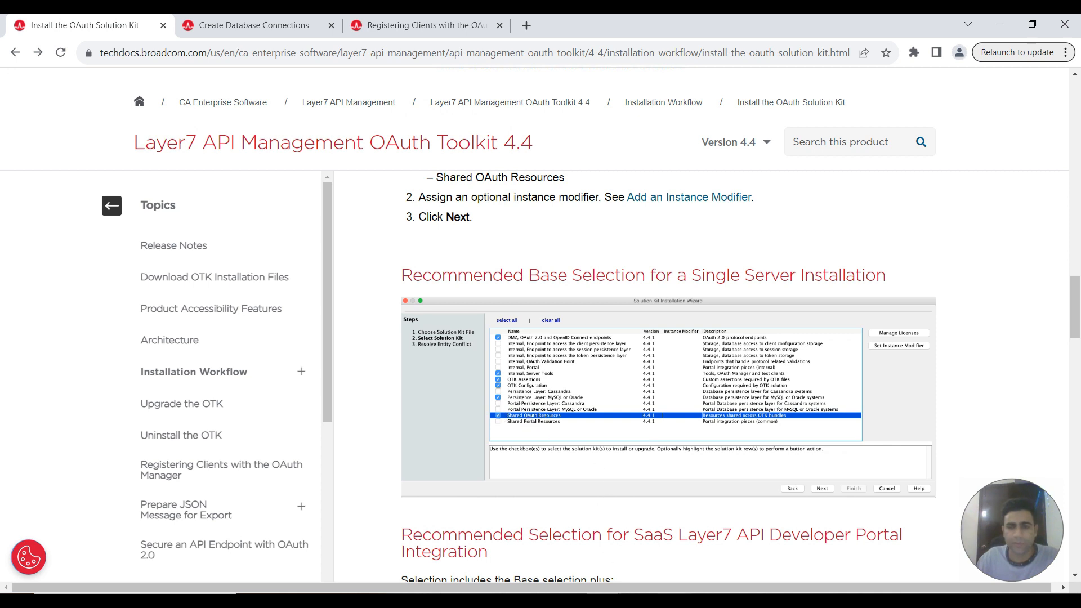
key(alt+Tab)
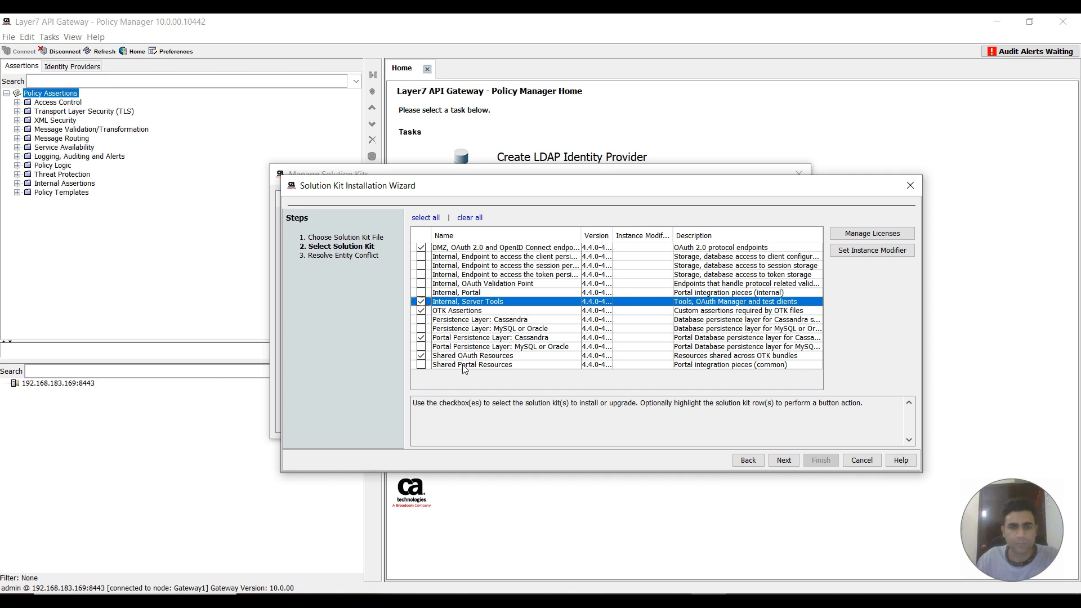
click(422, 331)
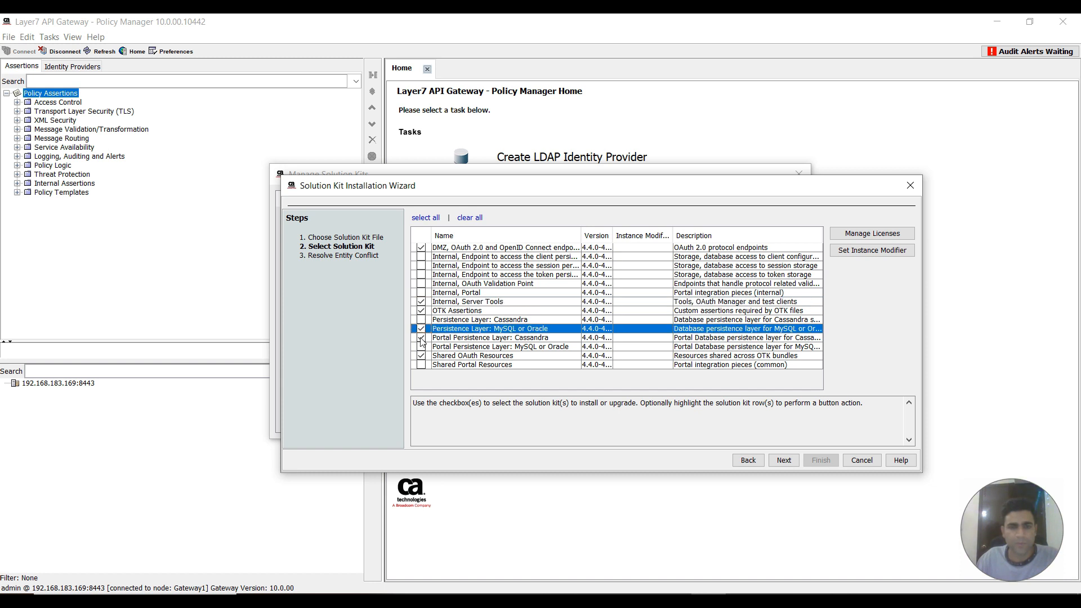
click(422, 339)
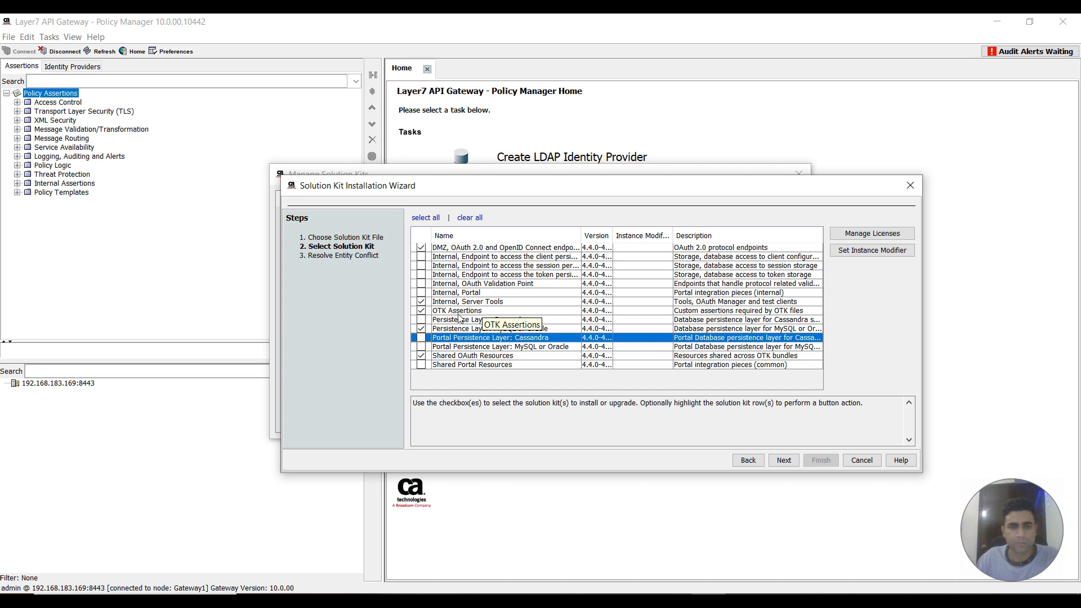
Add the Internal, OAuth Validation Point and Internal, Portal kits and proceed to have the selected kits tested
click(421, 285)
click(421, 293)
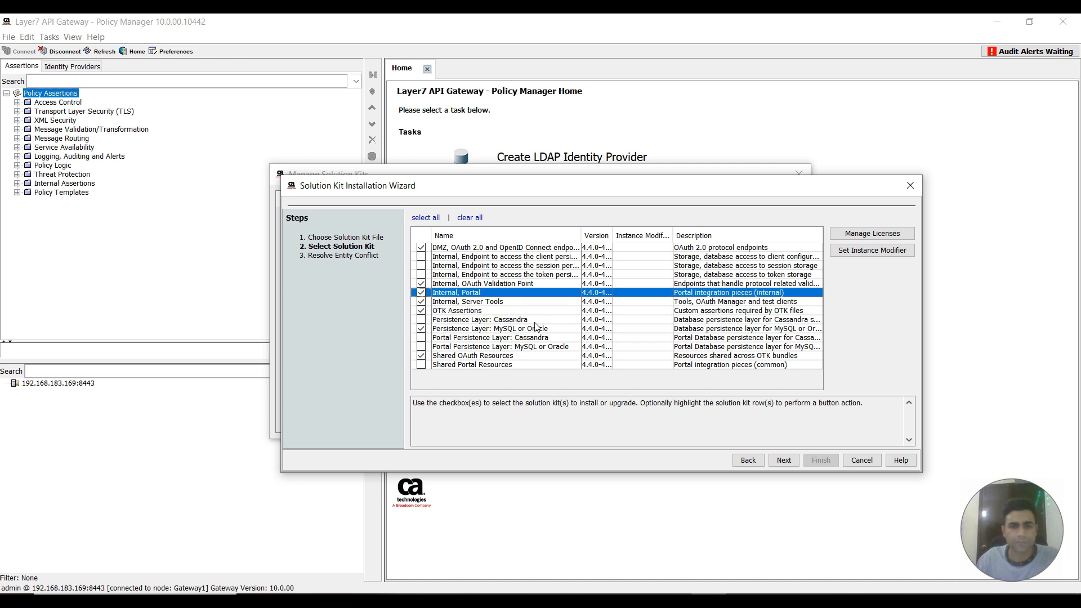
click(782, 461)
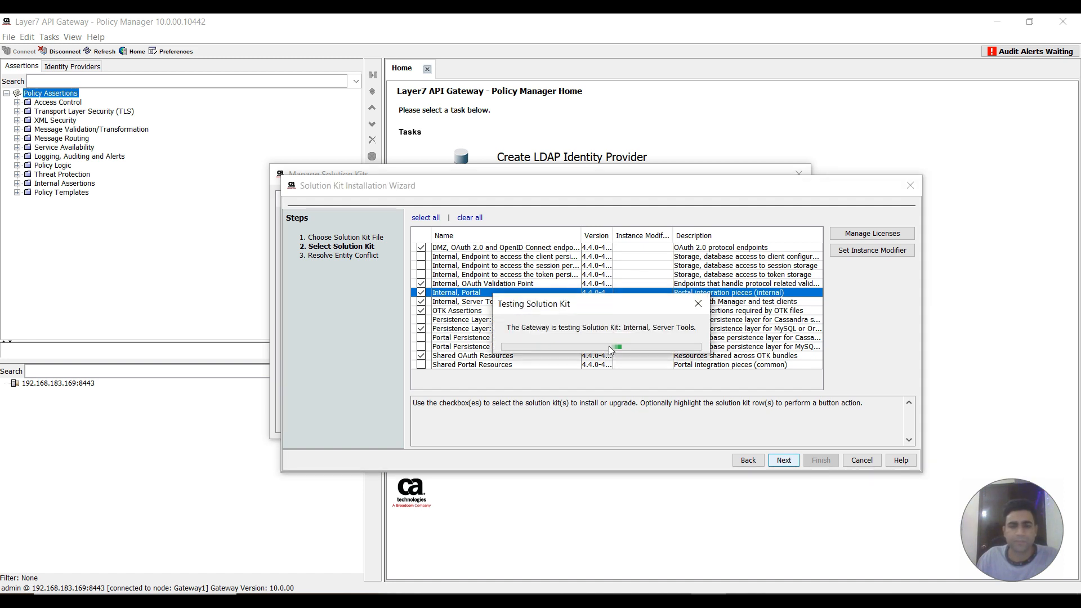
Read the Chrome documentation on instance modifiers, entity conflicts and resolving the database connection conflict, and return to the installation wizard
mouse_move(605, 600)
click(726, 543)
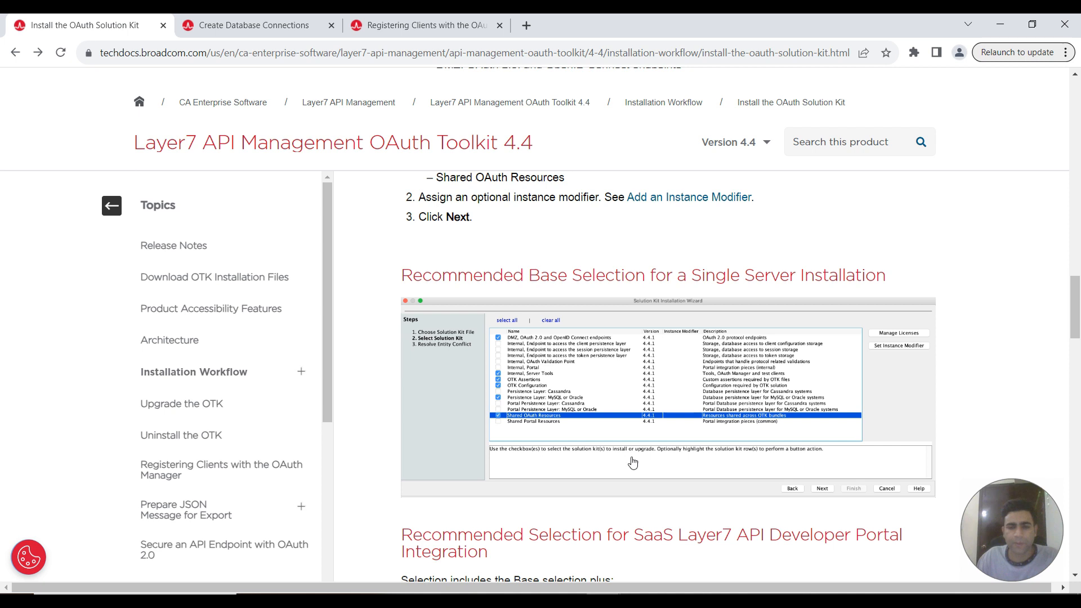
scroll(620, 470, down, 6)
scroll(620, 477, down, 5)
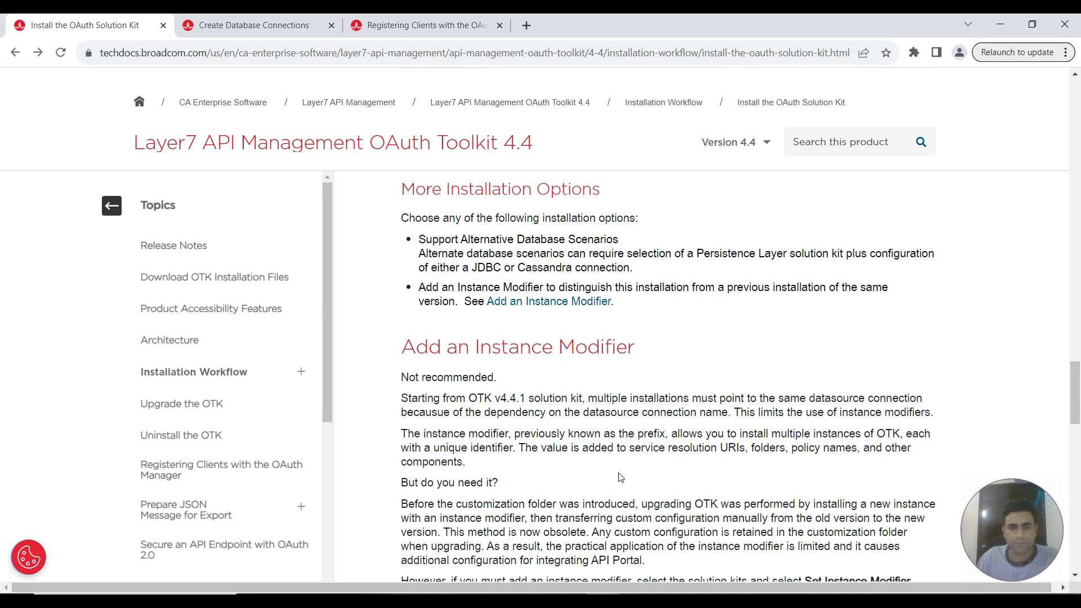
scroll(620, 478, down, 6)
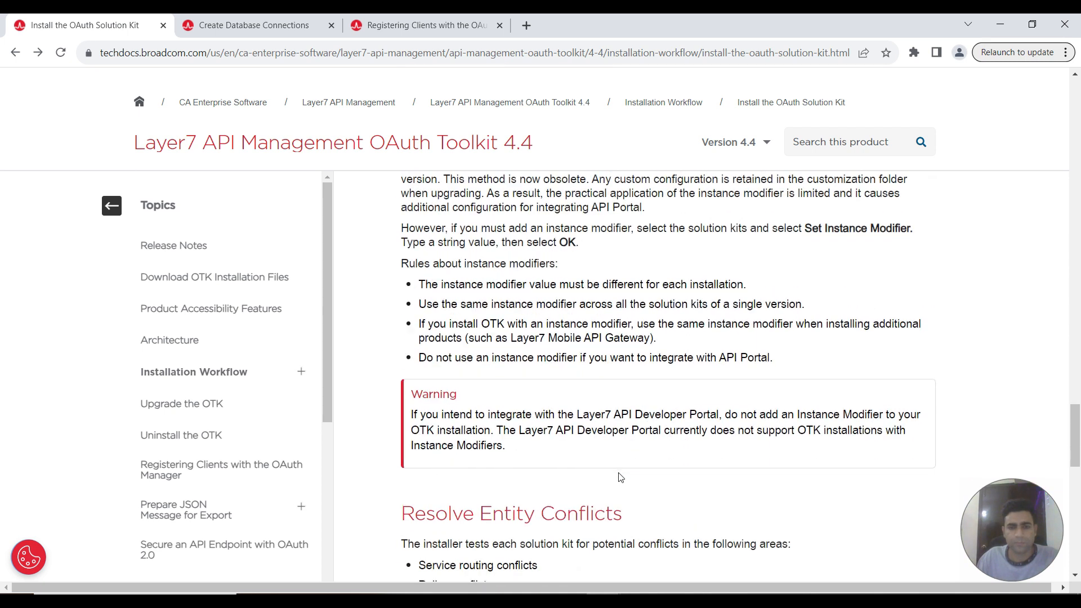
scroll(620, 477, down, 6)
scroll(514, 297, up, 1)
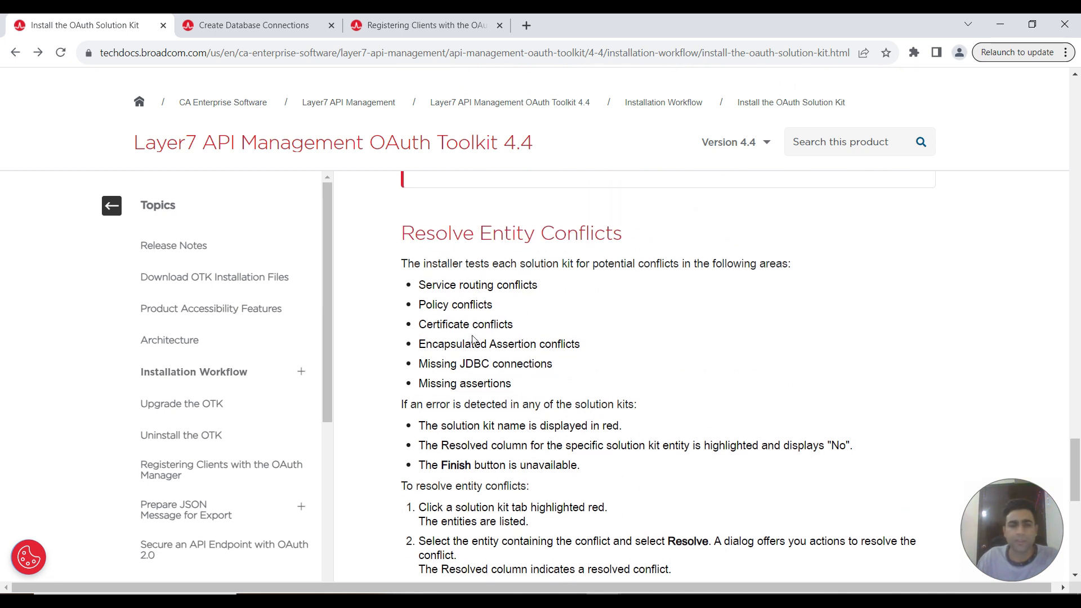
scroll(524, 384, down, 3)
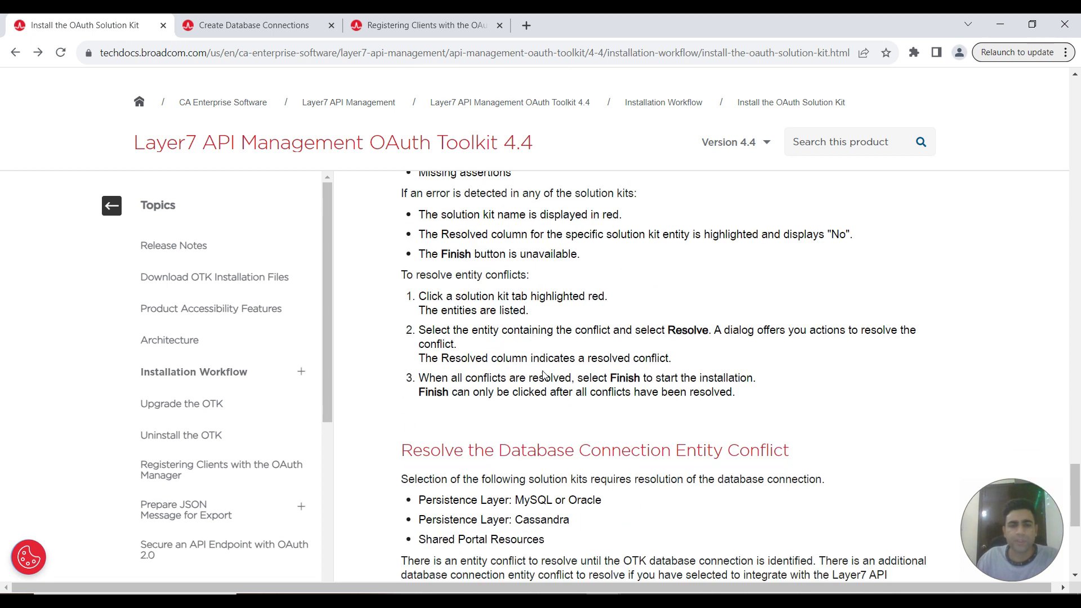
scroll(559, 423, down, 4)
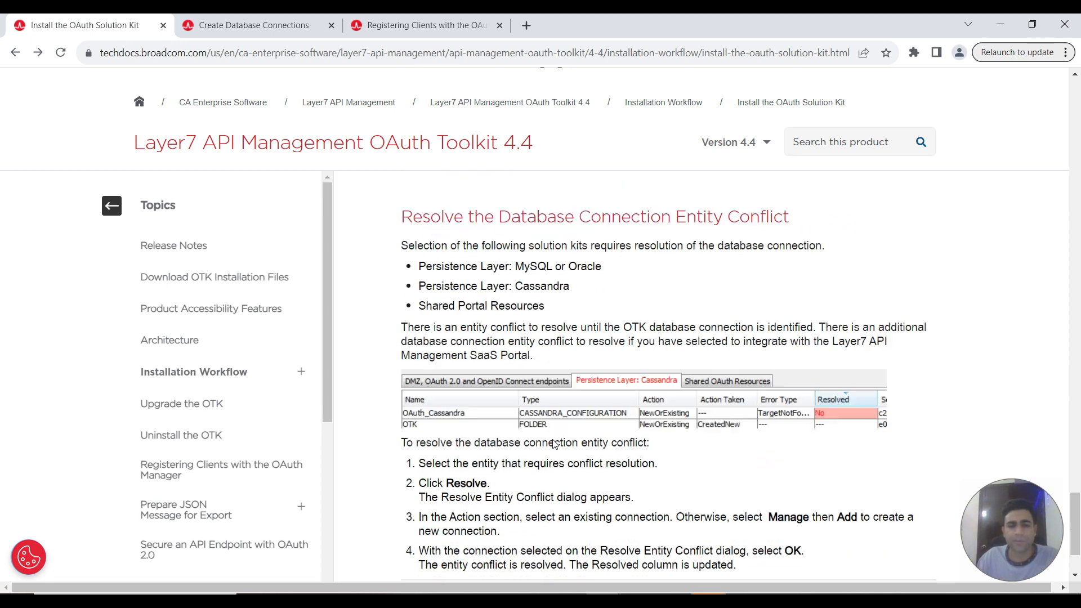
click(708, 601)
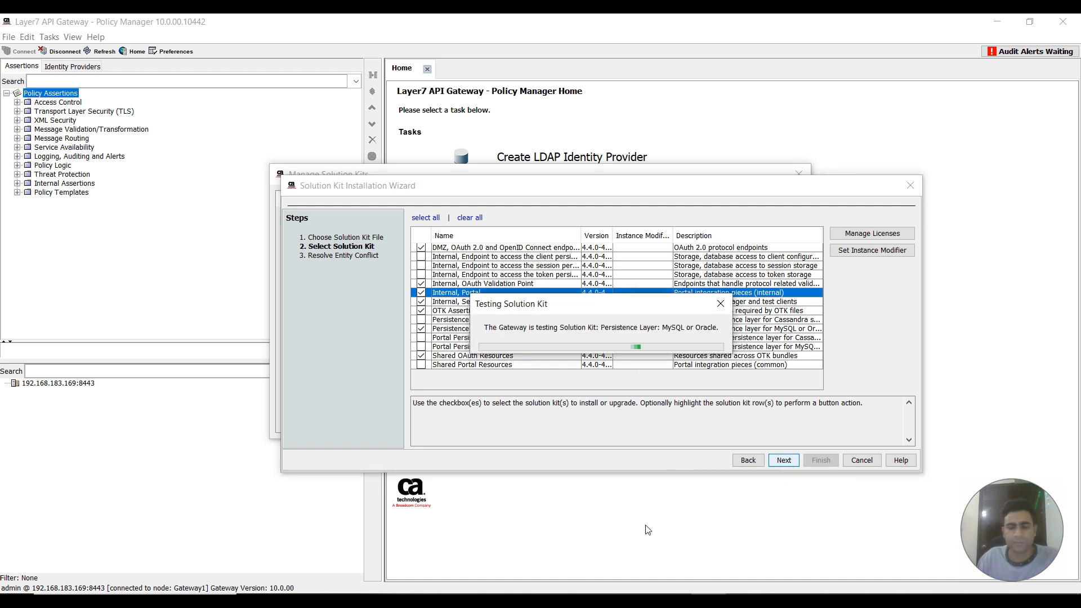
Reread the Chrome documentation on resolving the database connection entity conflict and return to the Policy Manager wizard
click(602, 600)
click(752, 555)
scroll(510, 428, down, 2)
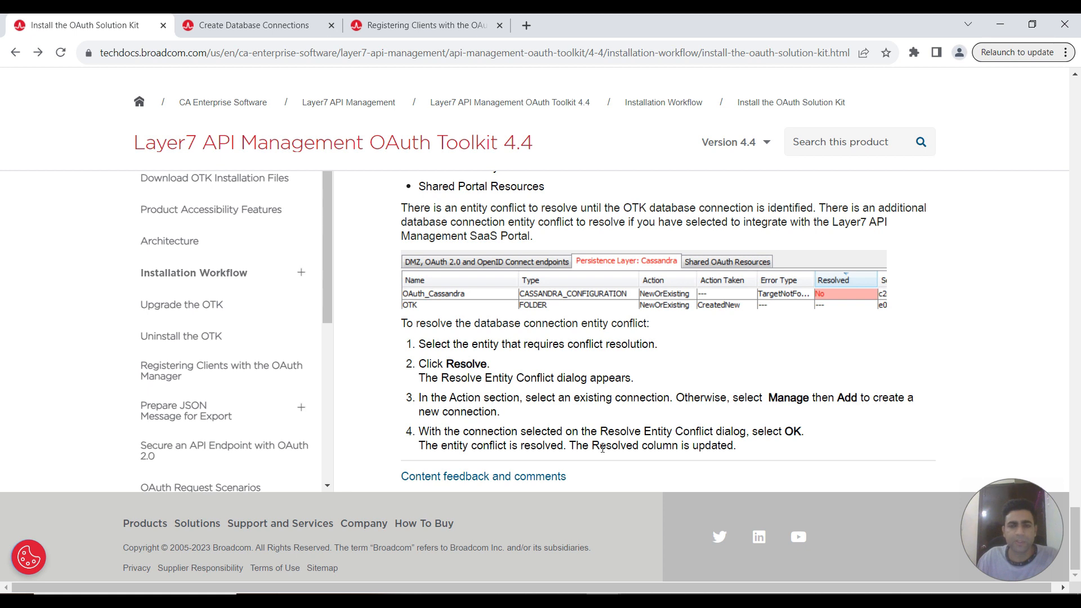
click(995, 24)
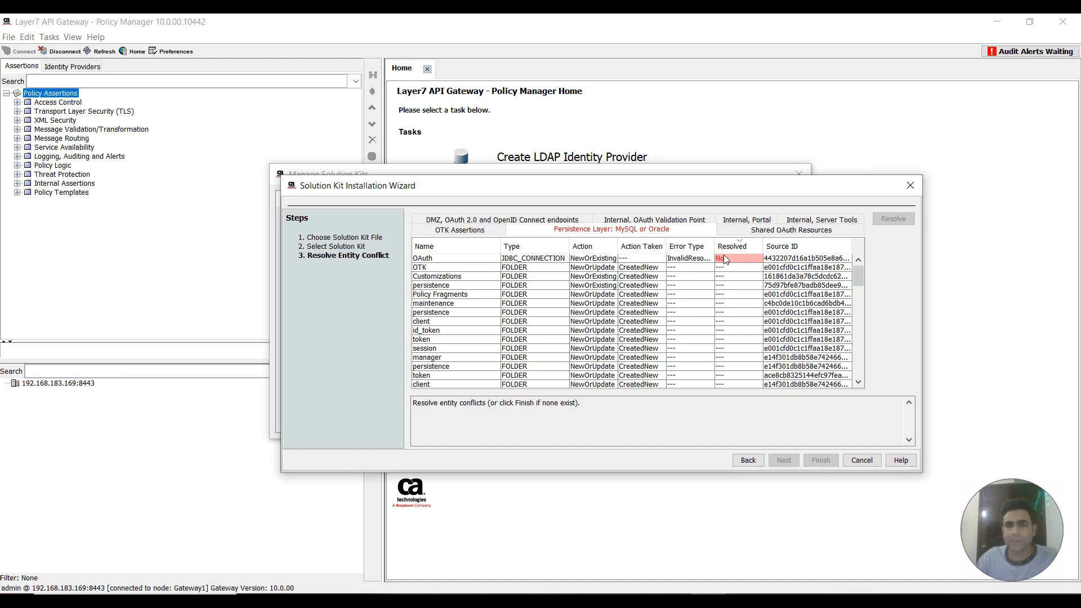
Sort the MySQL or Oracle persistence layer entities by error type and open the conflict resolution for the OAuth JDBC connection
click(704, 262)
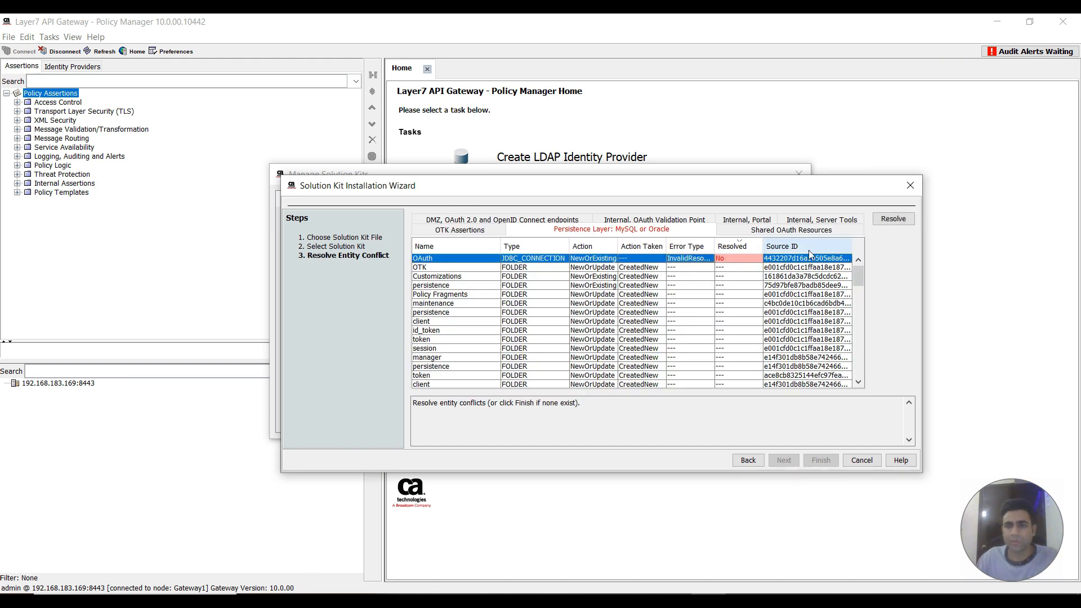
click(687, 246)
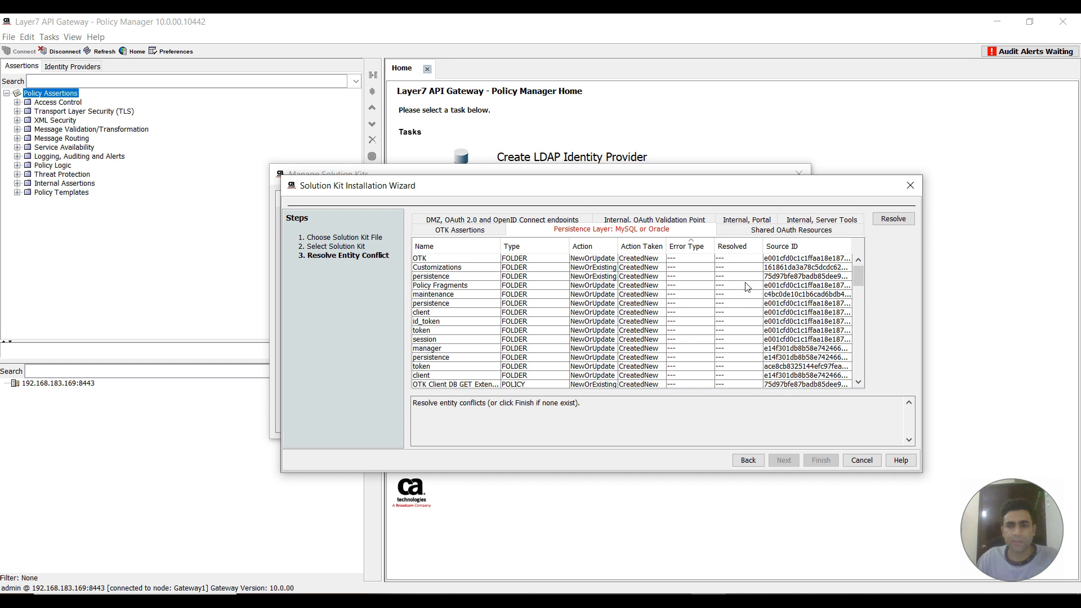
scroll(681, 293, down, 5)
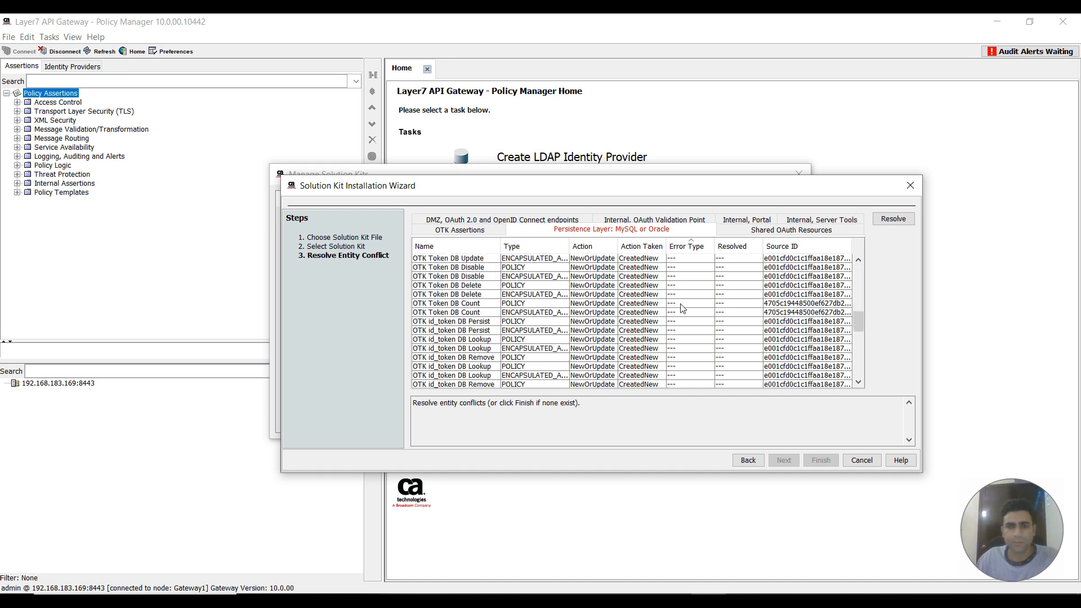
scroll(683, 308, down, 5)
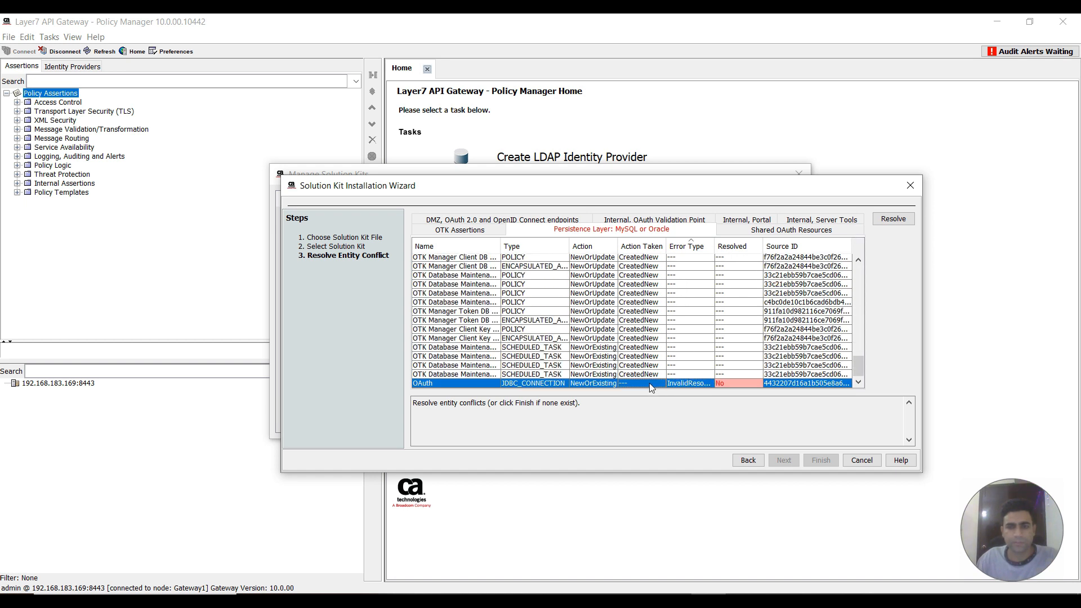
double_click(593, 384)
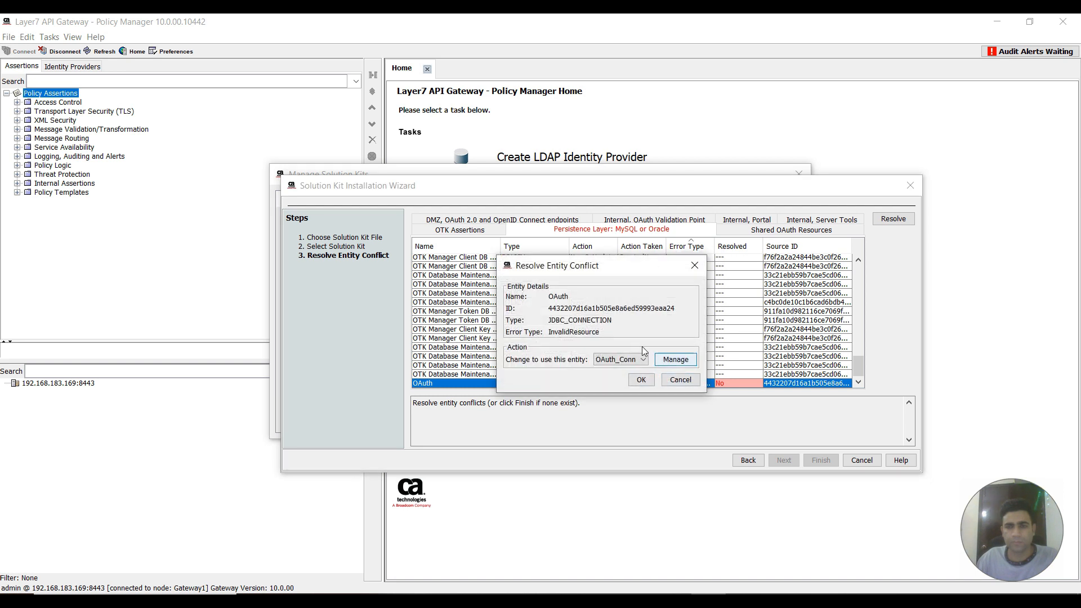
Review the managed JDBC connections and the properties form for adding one, and close both without saving a new connection
click(673, 360)
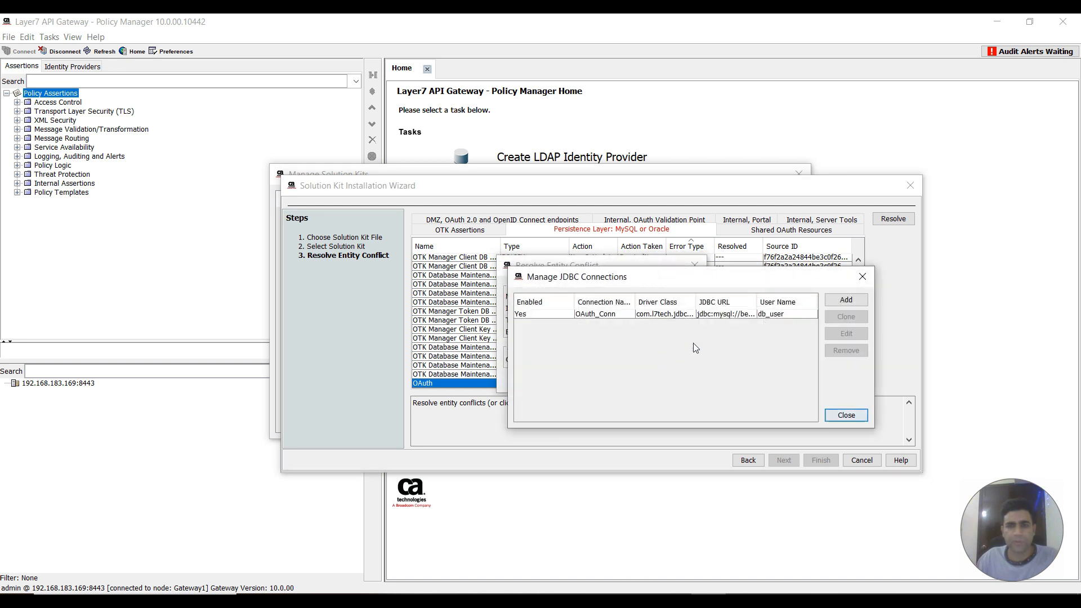
click(781, 318)
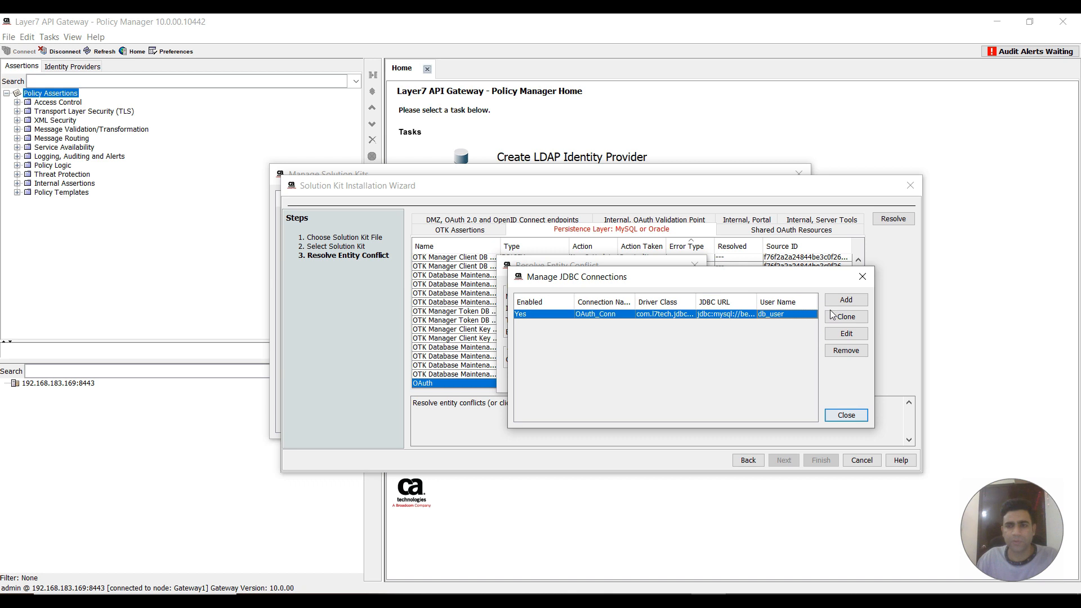
click(846, 300)
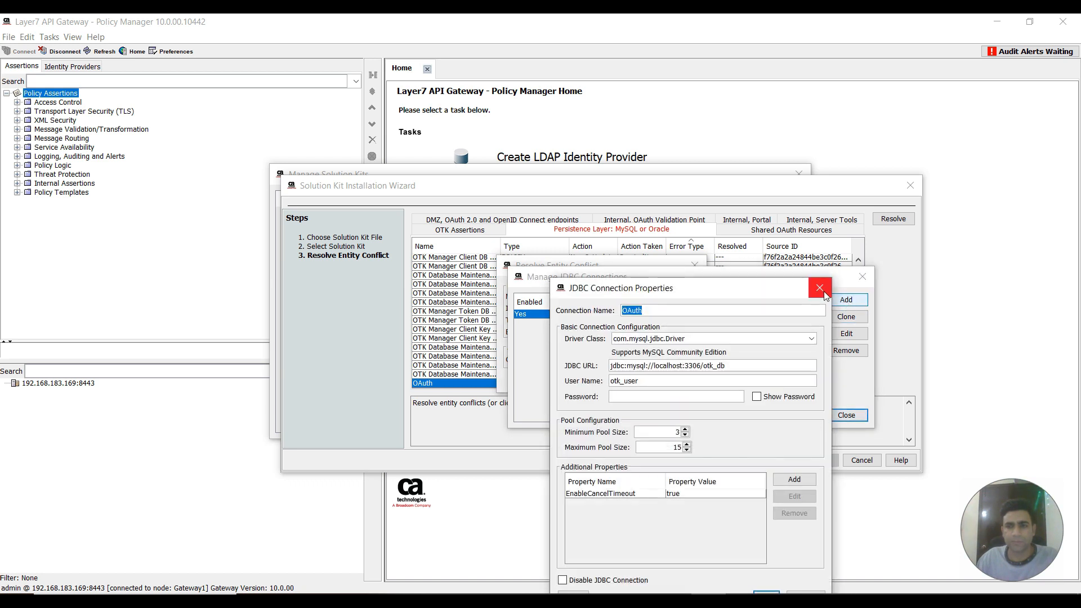
key(Escape)
click(846, 415)
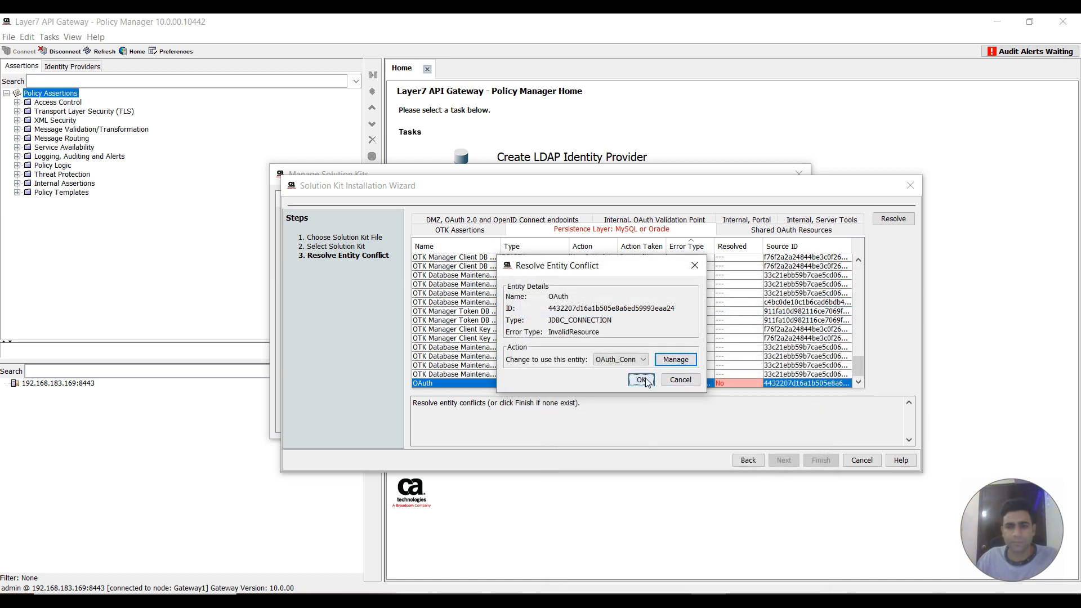
Resolve the OAuth entity conflict with the OAuth_Conn connection and finish the solution kit installation
click(642, 379)
click(747, 384)
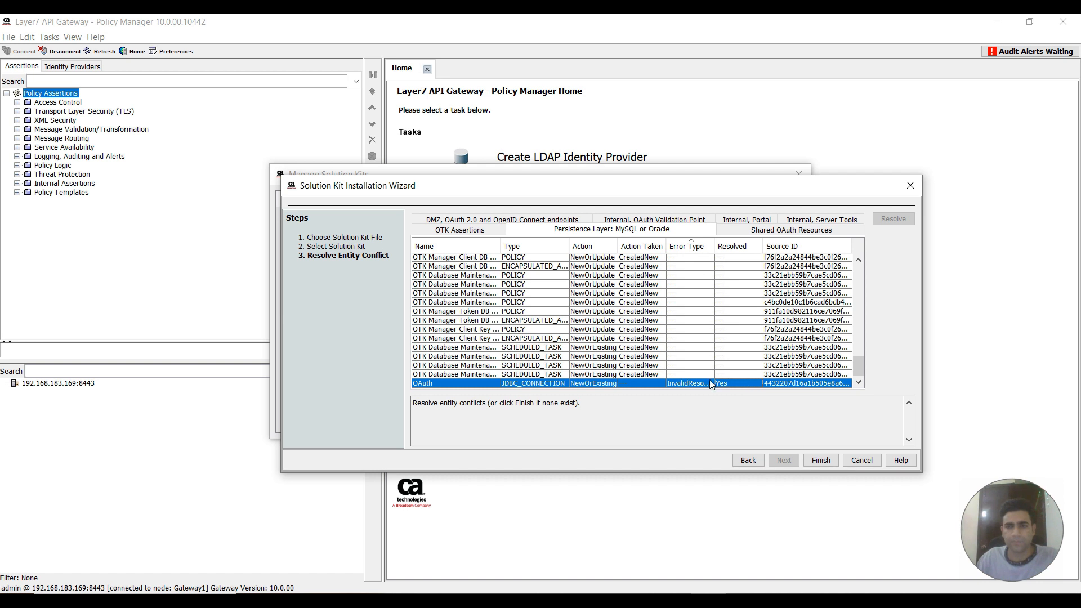
click(820, 461)
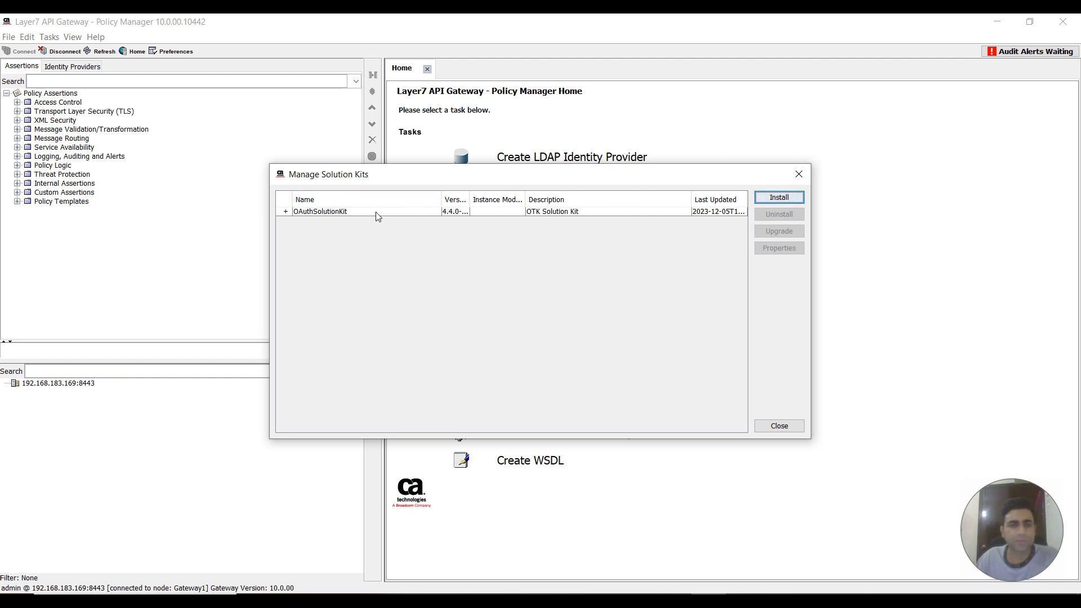
Select the installed OAuthSolutionKit and widen the Version and Last Updated columns to read its details
click(467, 211)
drag(470, 199, 524, 199)
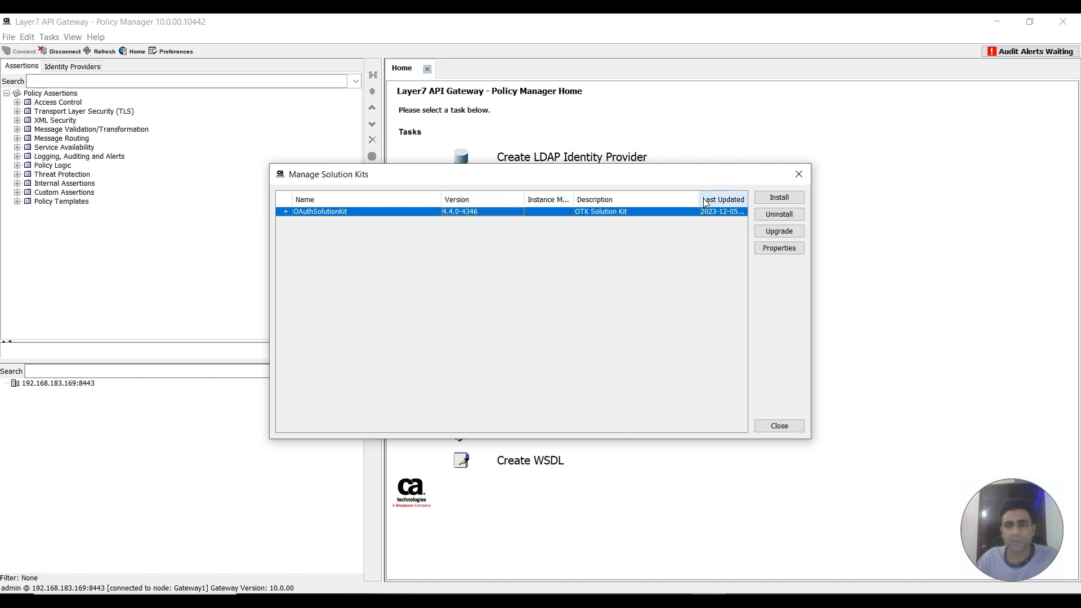
drag(701, 202, 675, 203)
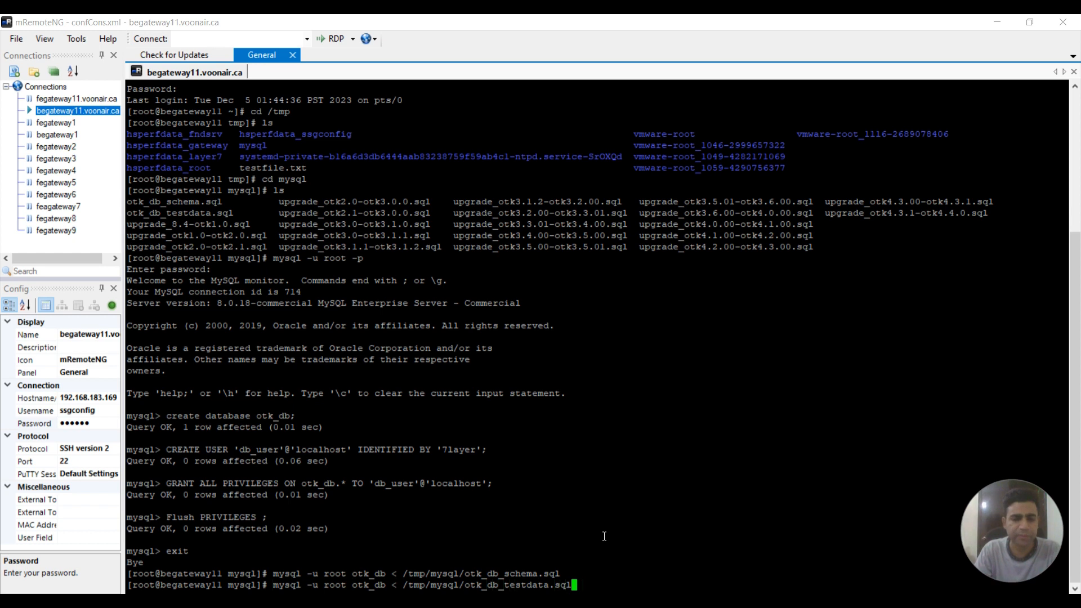
In the mRemoteNG terminal, import /tmp/mysql/otk_db_testdata.sql into otk_db as root and log in to MySQL as root
key(Return)
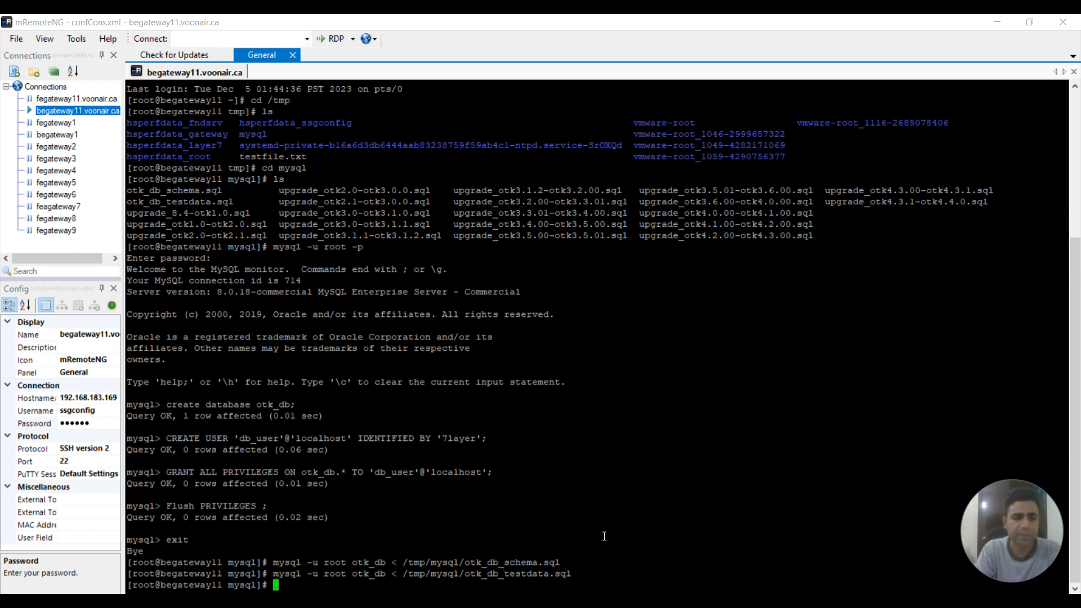
text(mysql -u root )
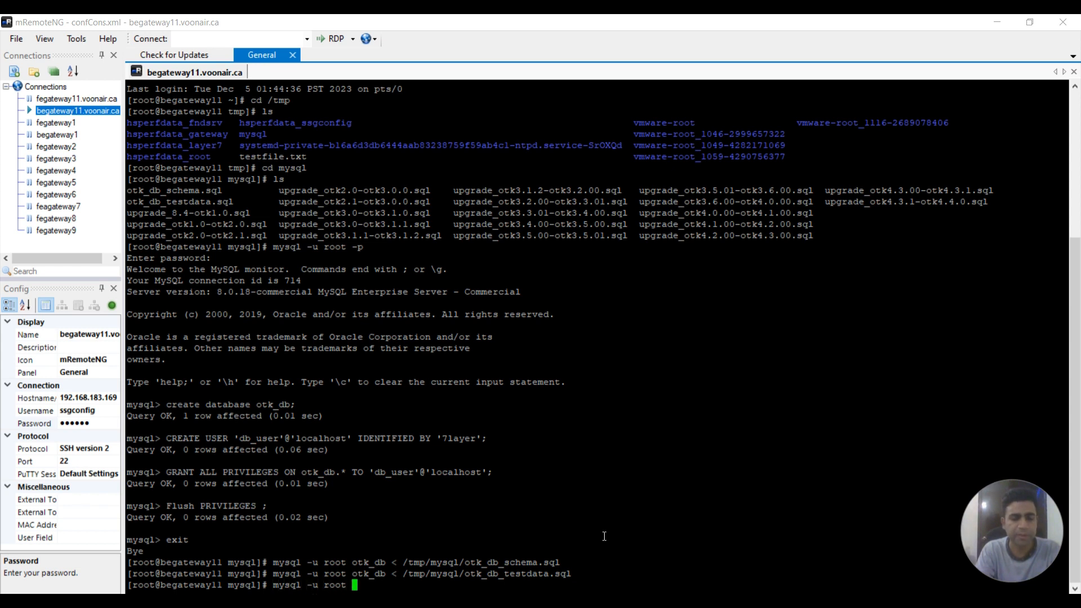
text(-p)
key(Return)
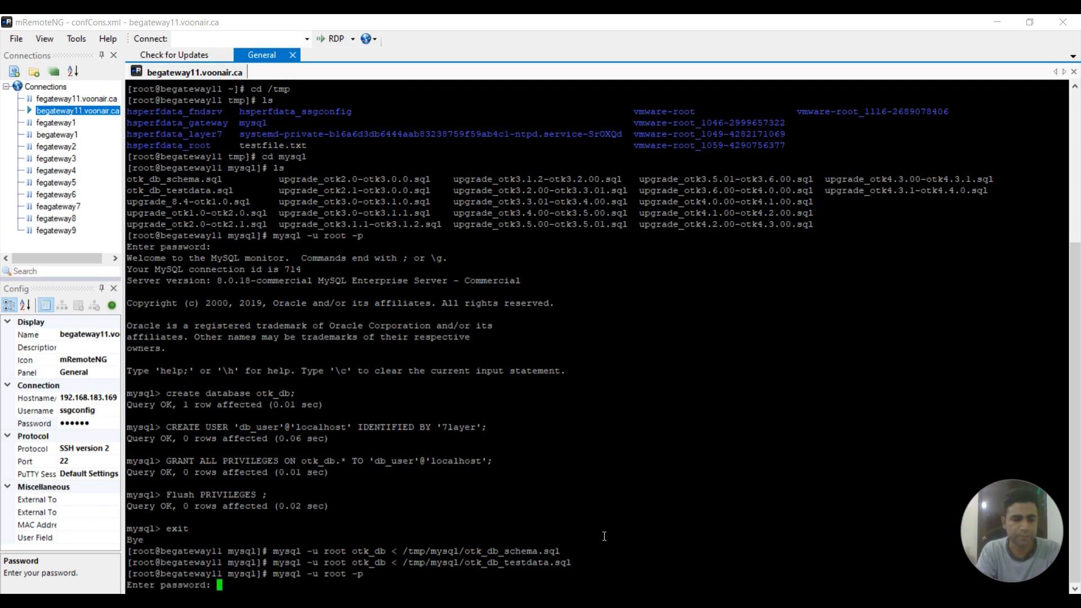
key(Return)
Switch the MySQL session to the ssg database
text(use ssg)
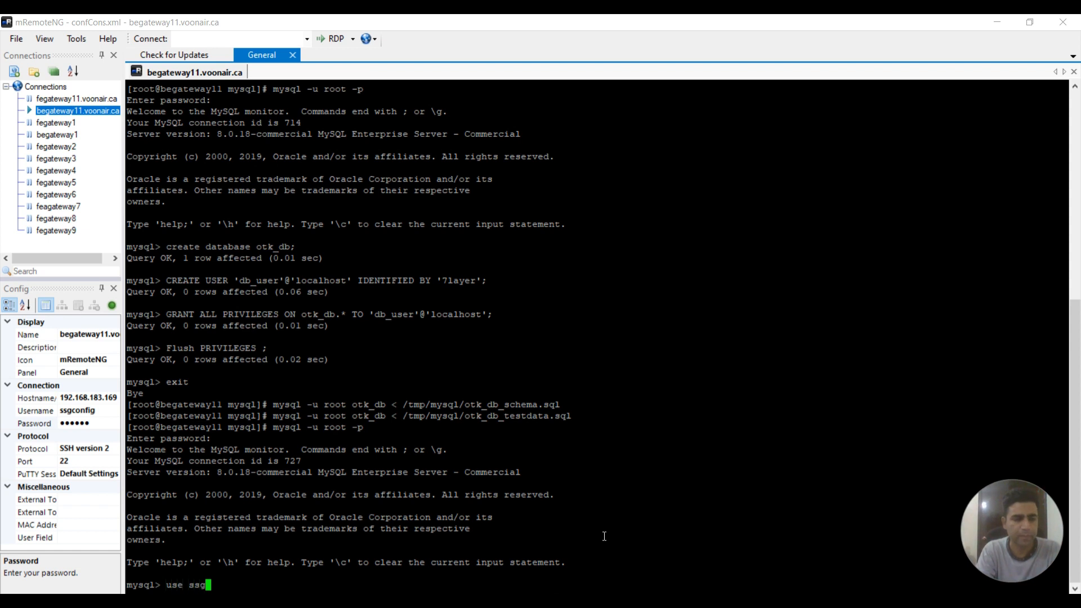
text(;)
key(Return)
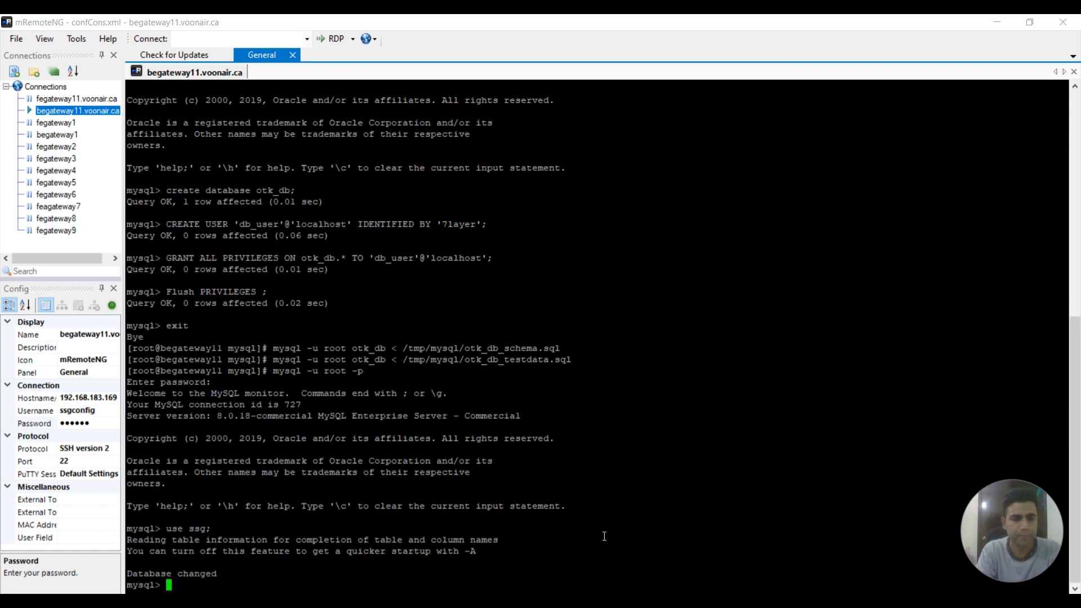
Make otk_db the active database and list its tables
text(e)
key(BackSpace)
text(use otk_db;)
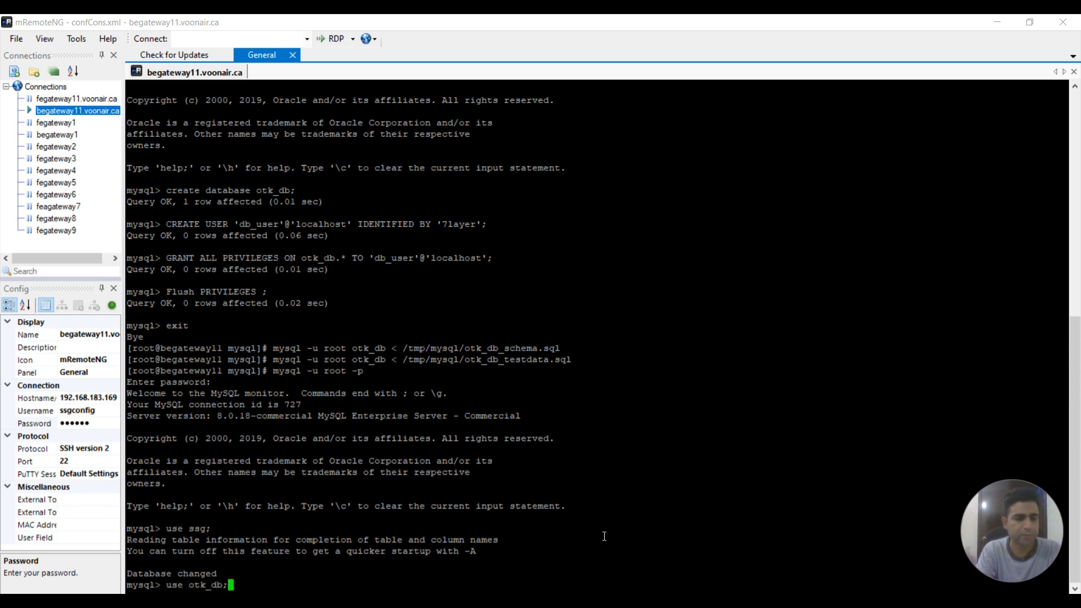
key(Return)
text(show data)
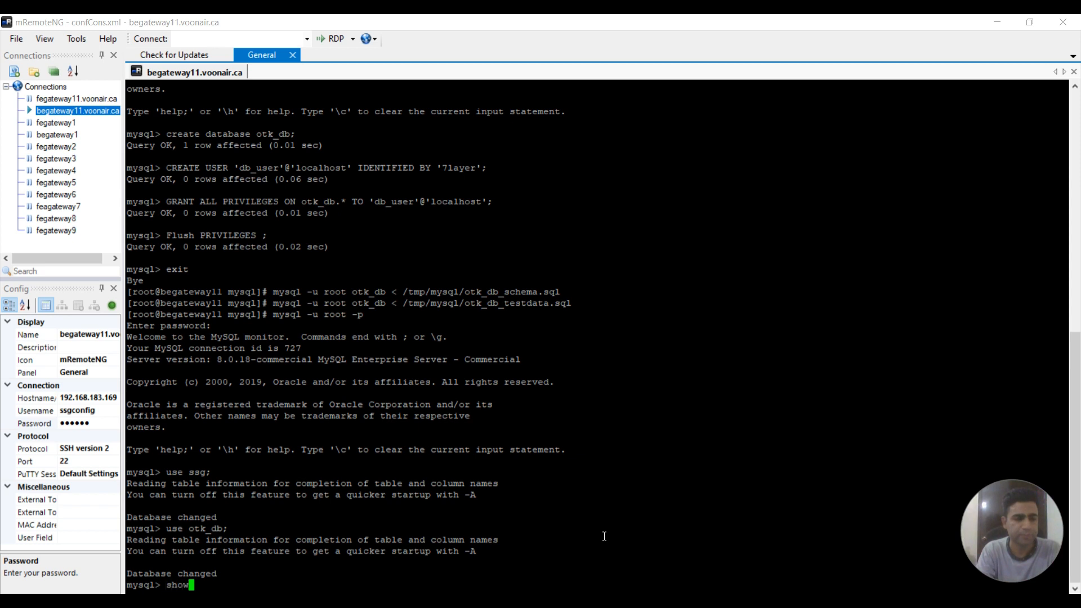
key(BackSpace)
key(BackSpace)
key(BackSpace)
key(BackSpace)
text(tables;)
key(Return)
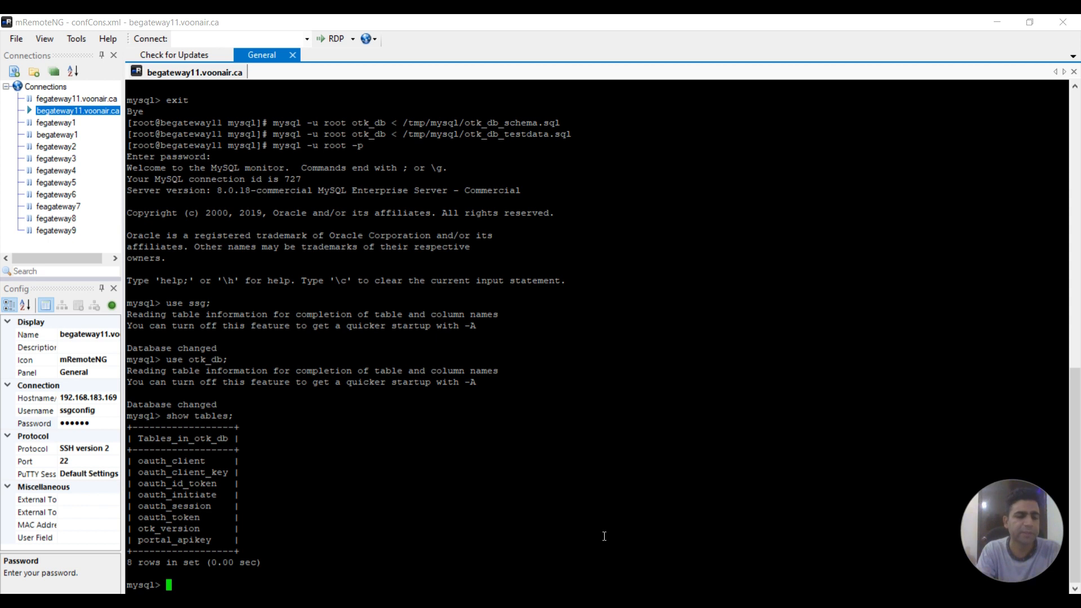
Query all columns and rows of the oauth_client table
text(select )
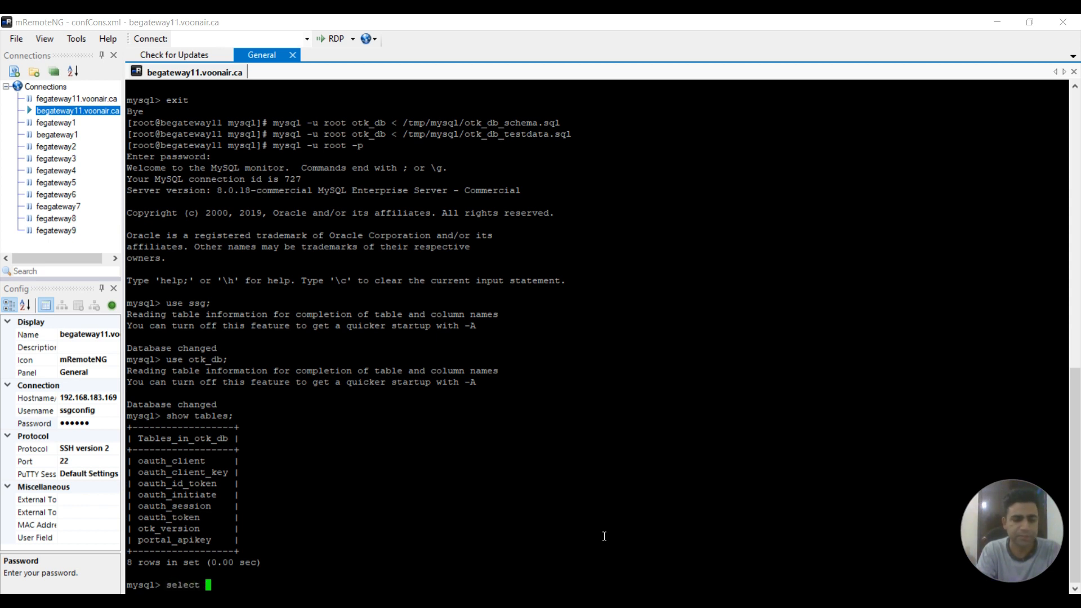
text(* from oauth_client;)
key(Return)
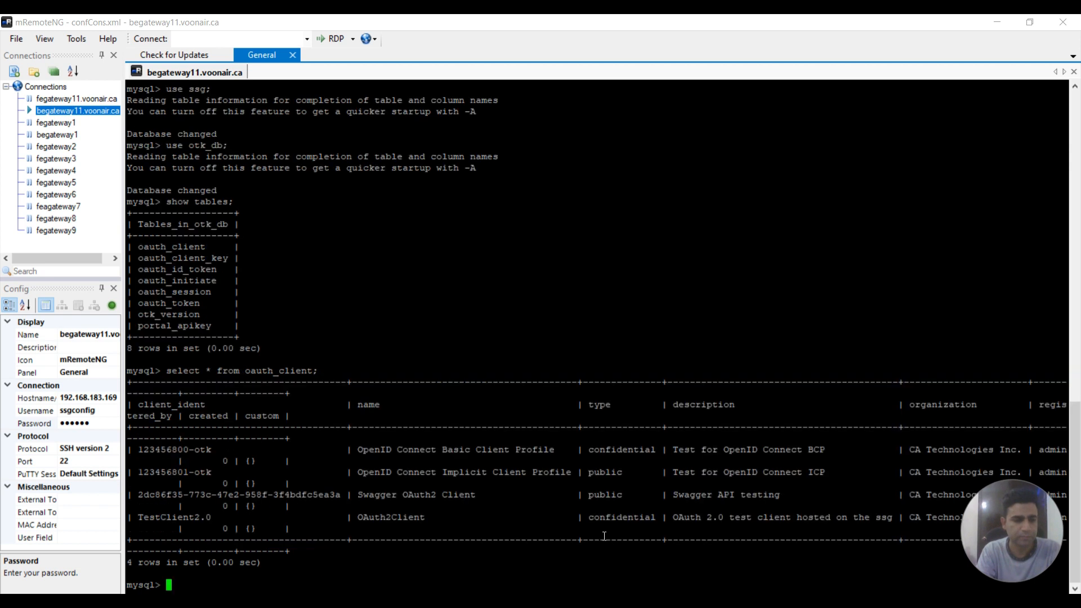